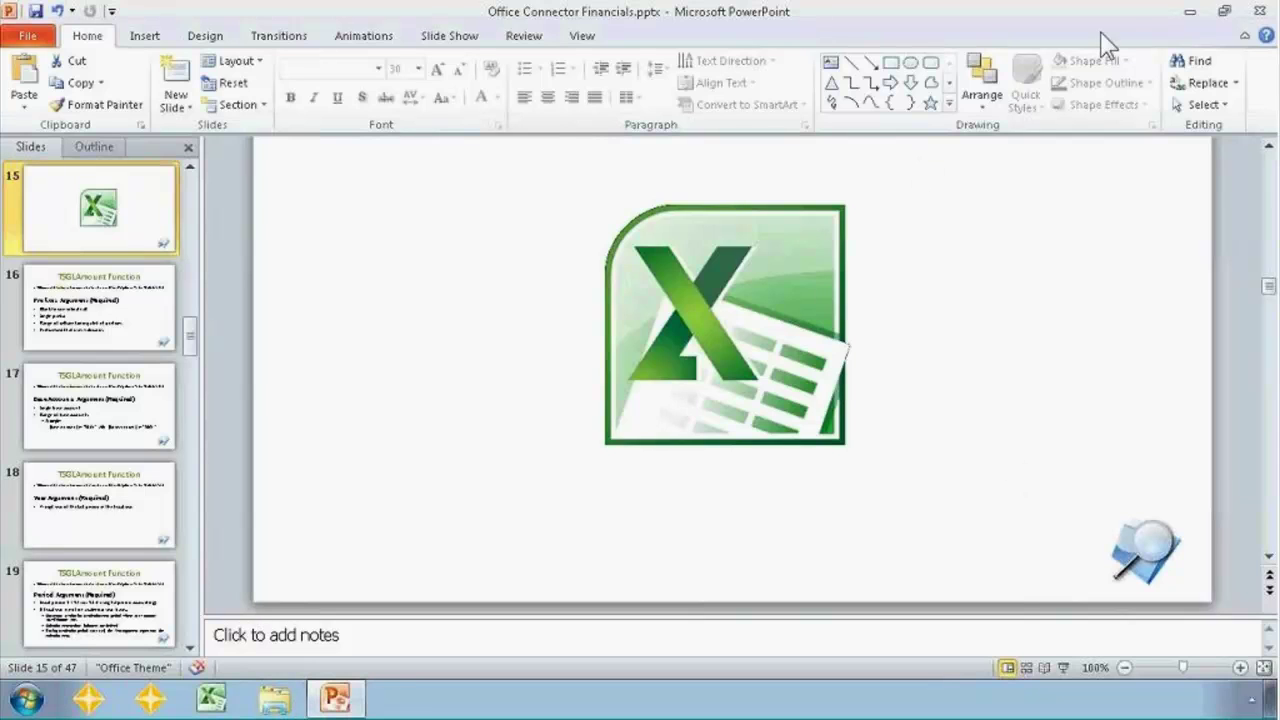
Launch a blank Excel workbook and enter the label 'Fiscal Year:' in A1
left_click(1190, 20)
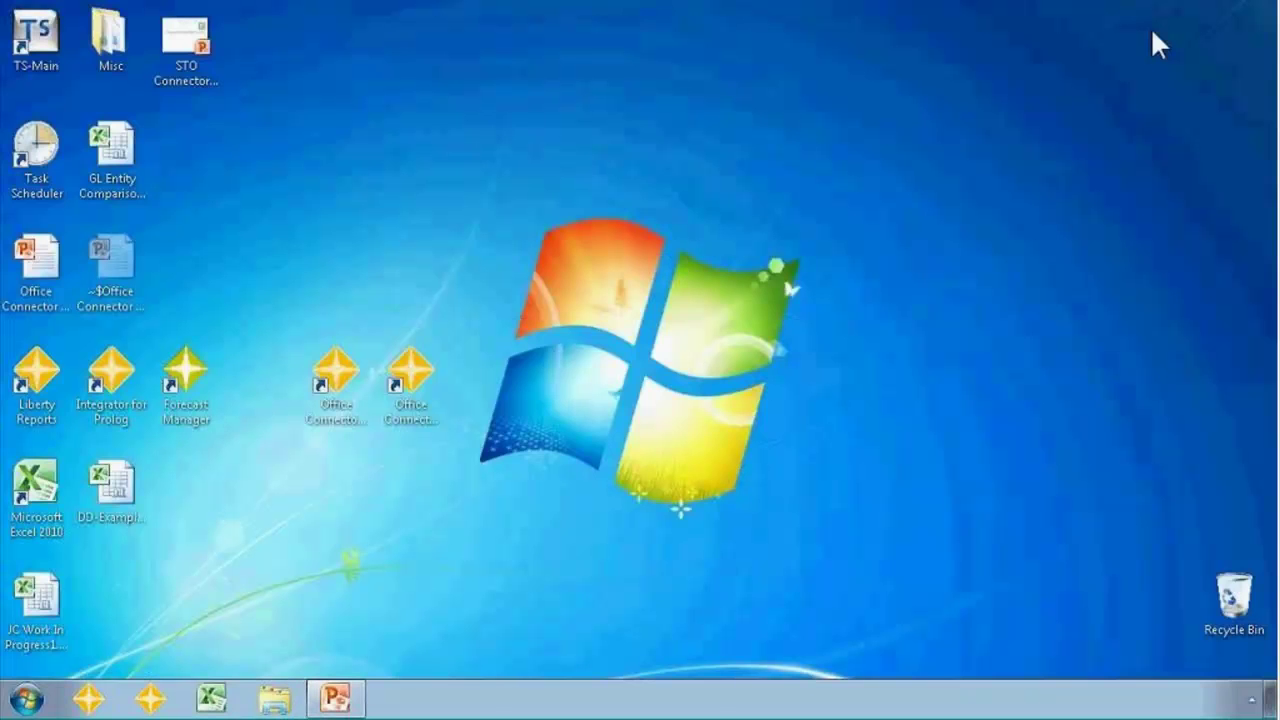
left_click(212, 692)
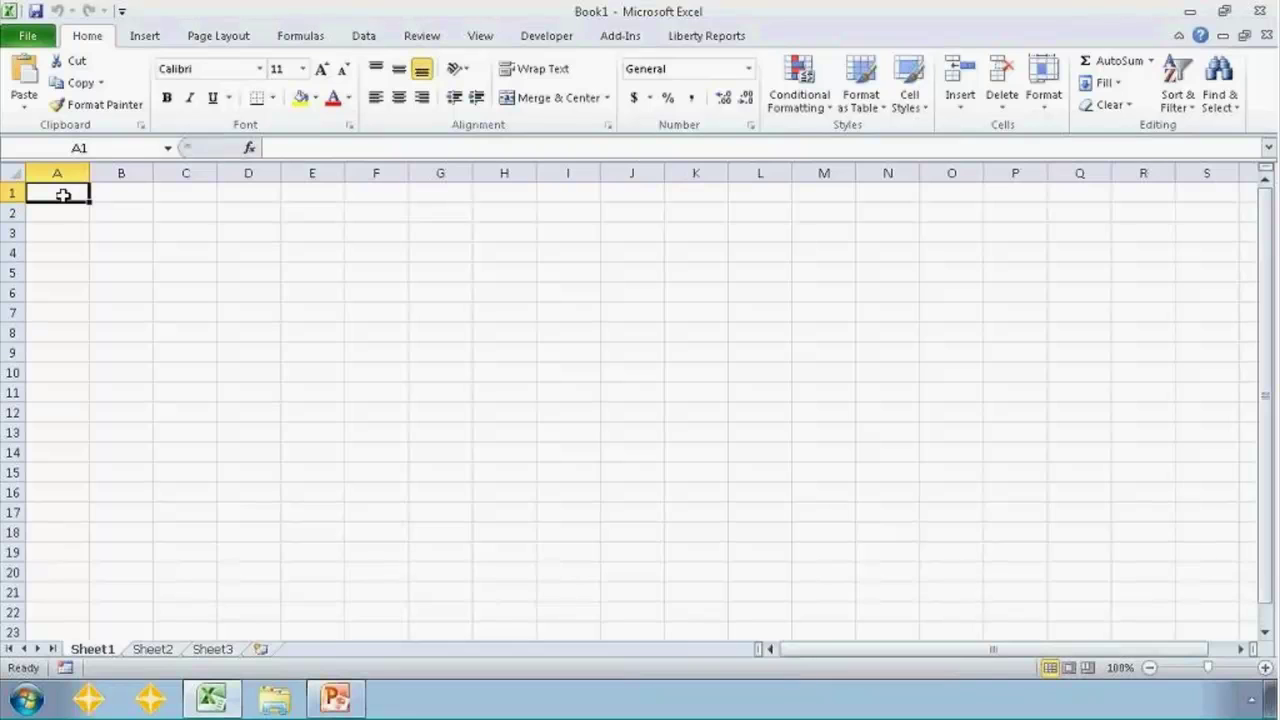
type("Fisc")
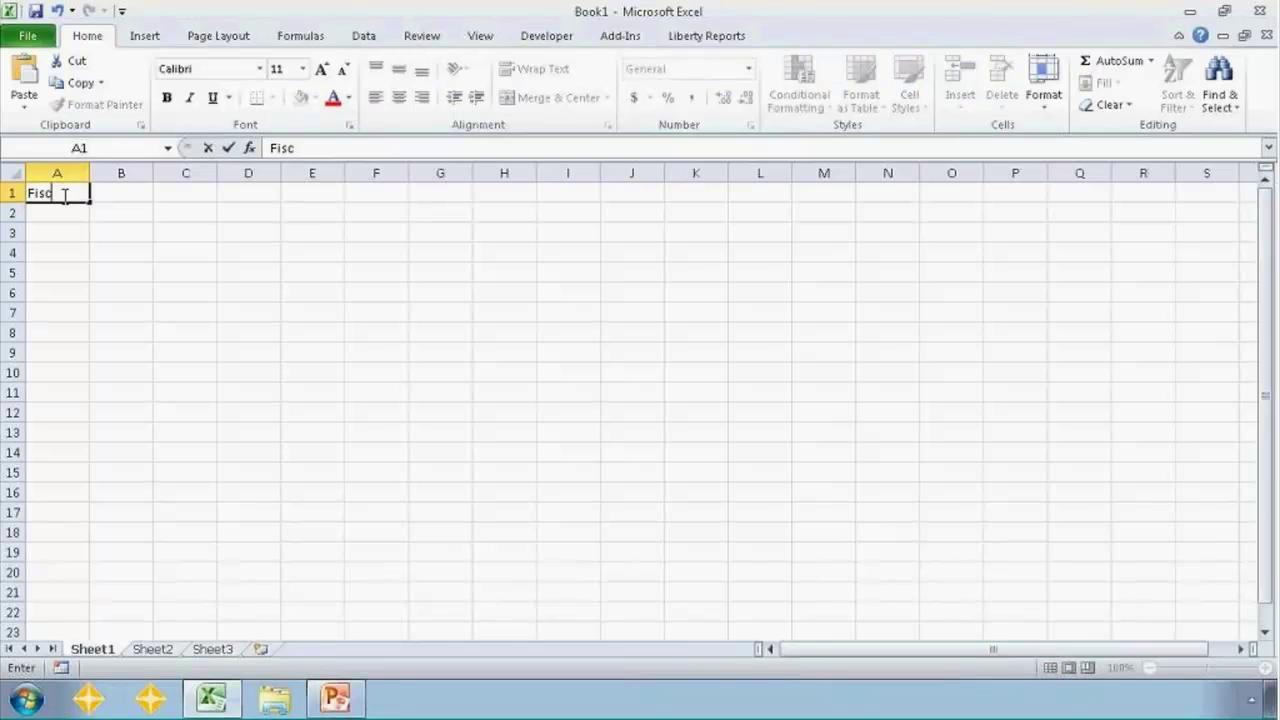
type("al:")
key("Tab")
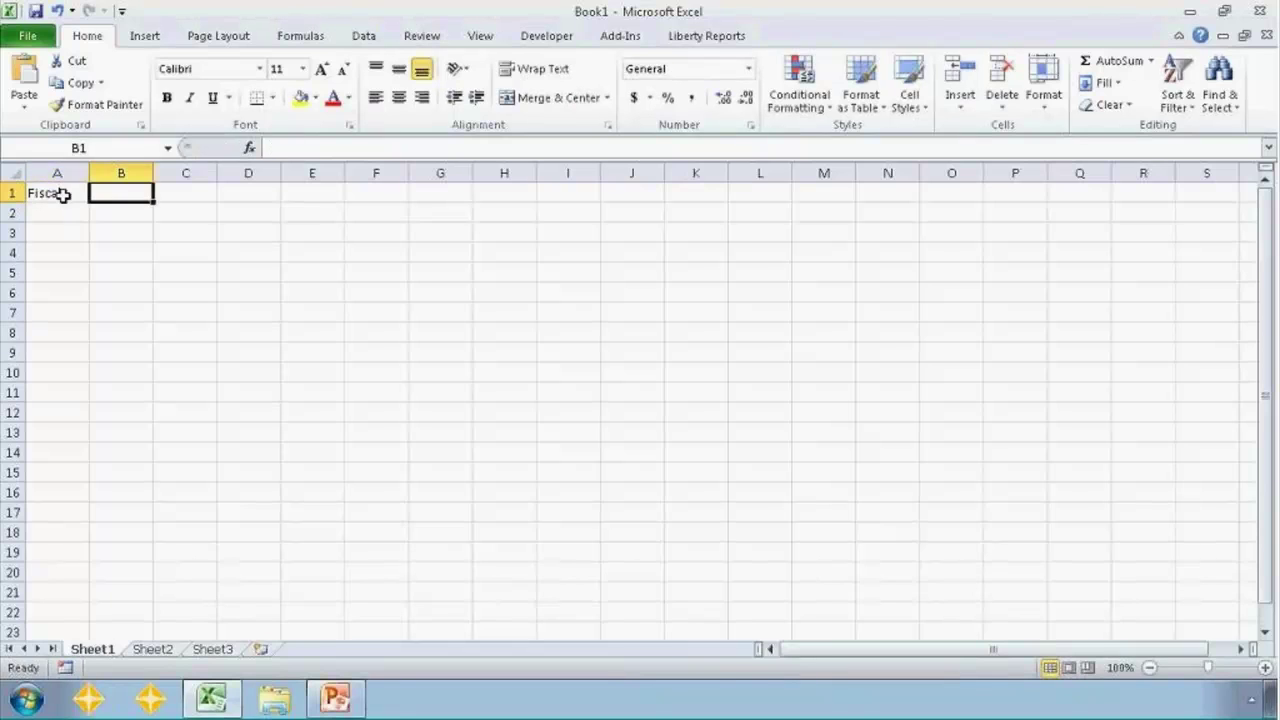
left_click(62, 193)
type("Fiscal")
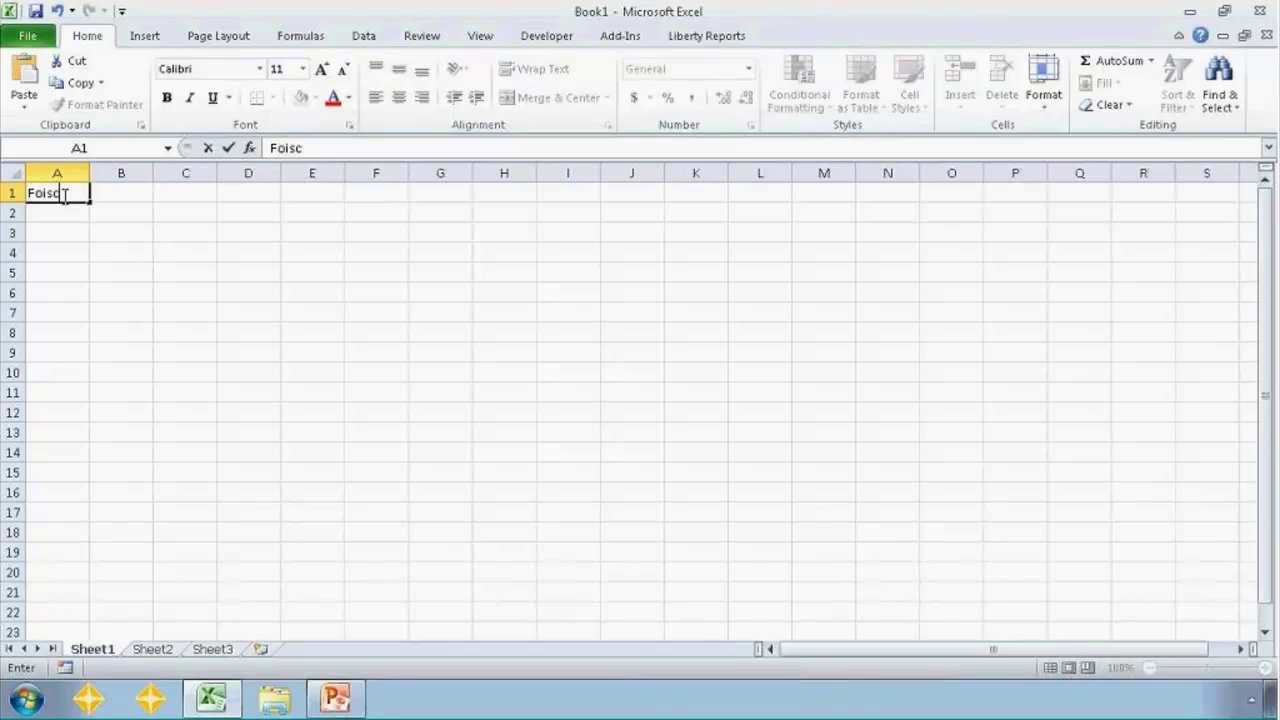
key("BackSpace")
key("BackSpace")
key("BackSpace")
key("BackSpace")
key("BackSpace")
key("BackSpace")
type("Fiscal Year:")
key("Return")
Add the labels 'Period:' and 'Prefix:' in A2 and A3, leaving row 4 blank
type("Period:")
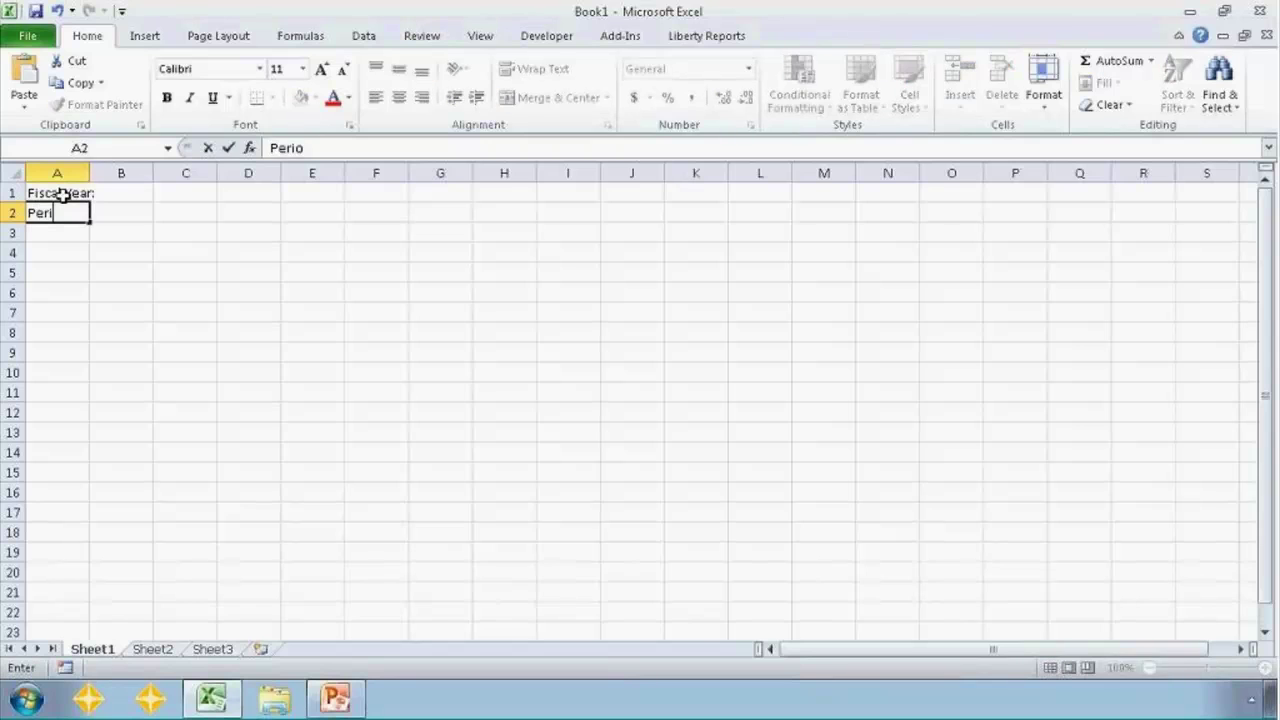
key("Return")
type("Prefix:")
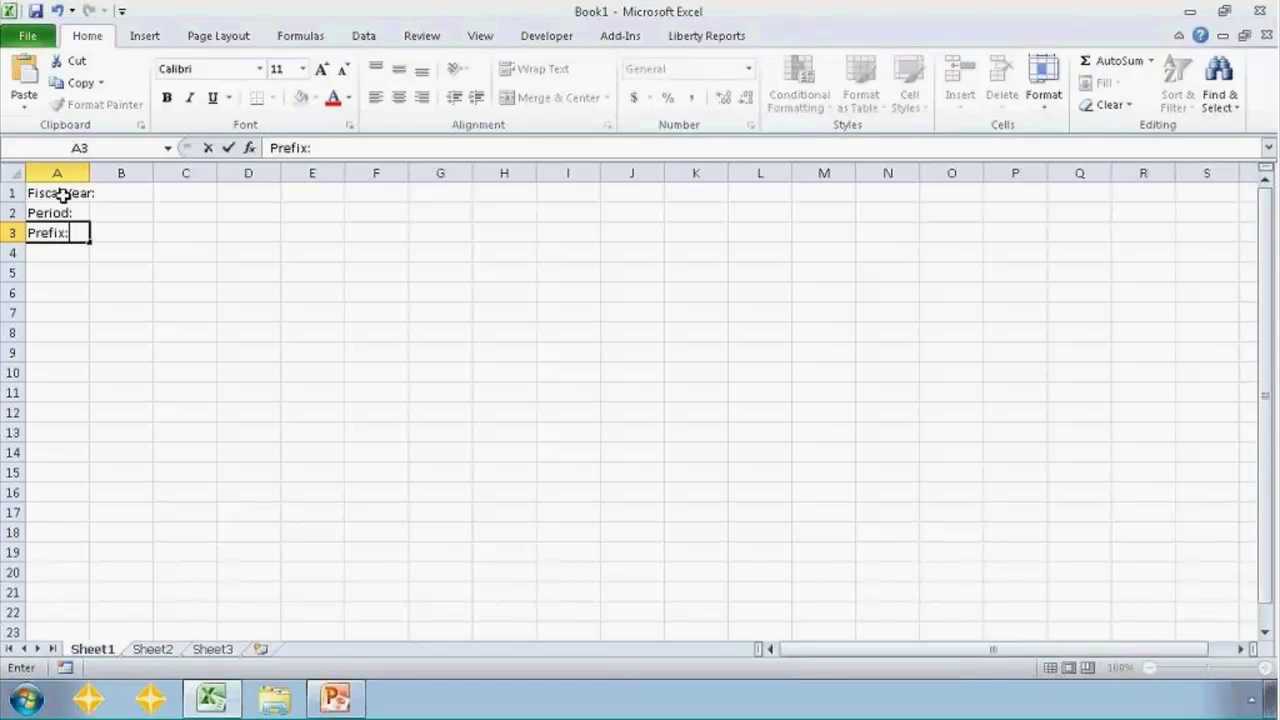
key("Return")
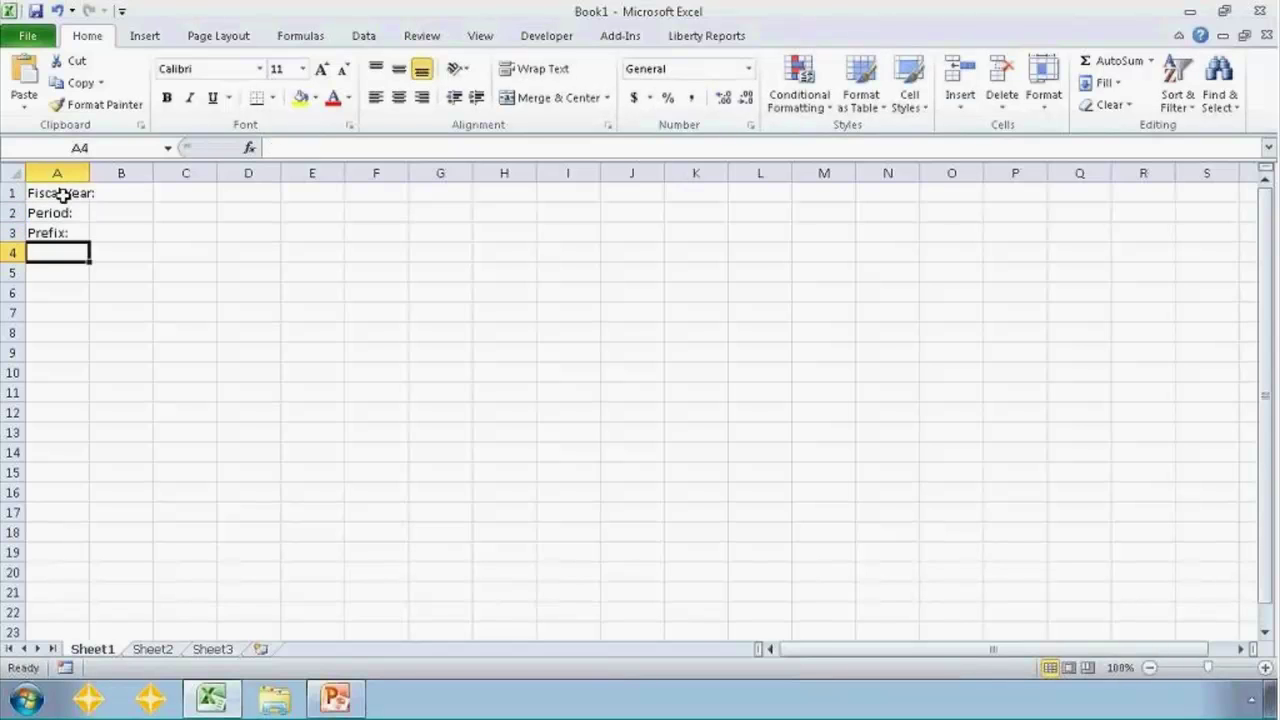
key("Return")
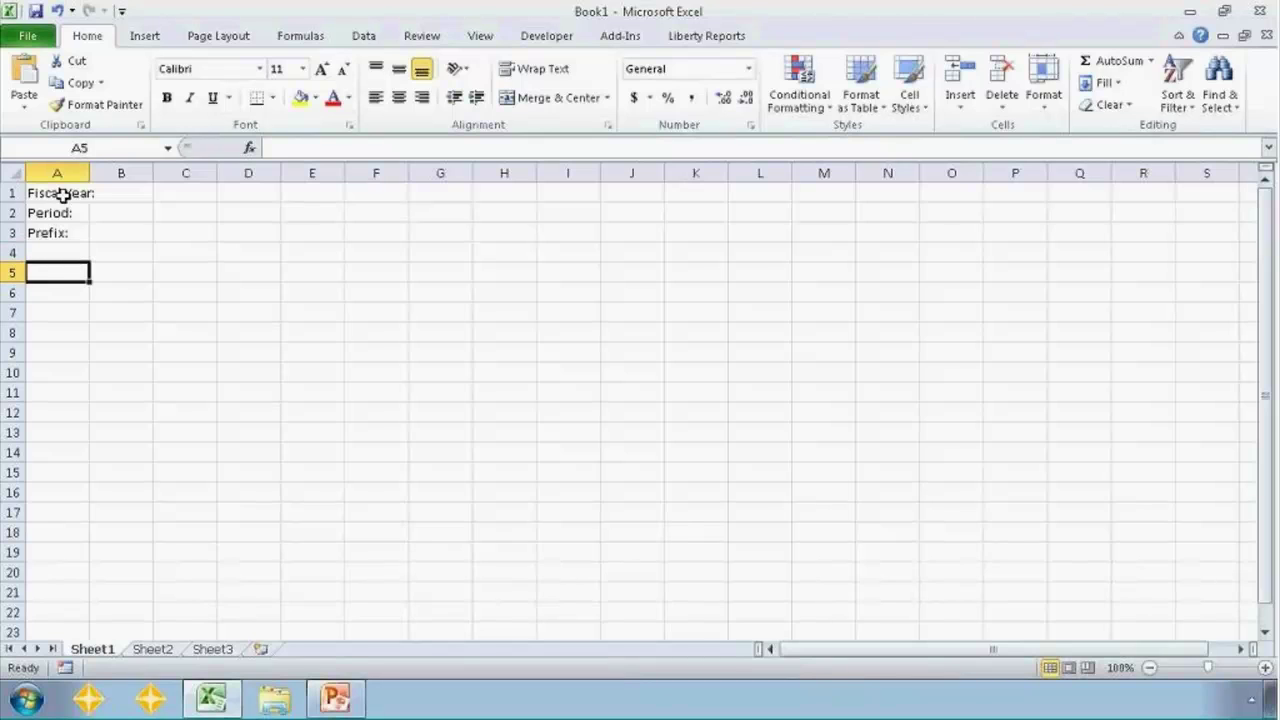
Enter accounts 5001, 5002 and 5003 as text in A5:A7
type("'")
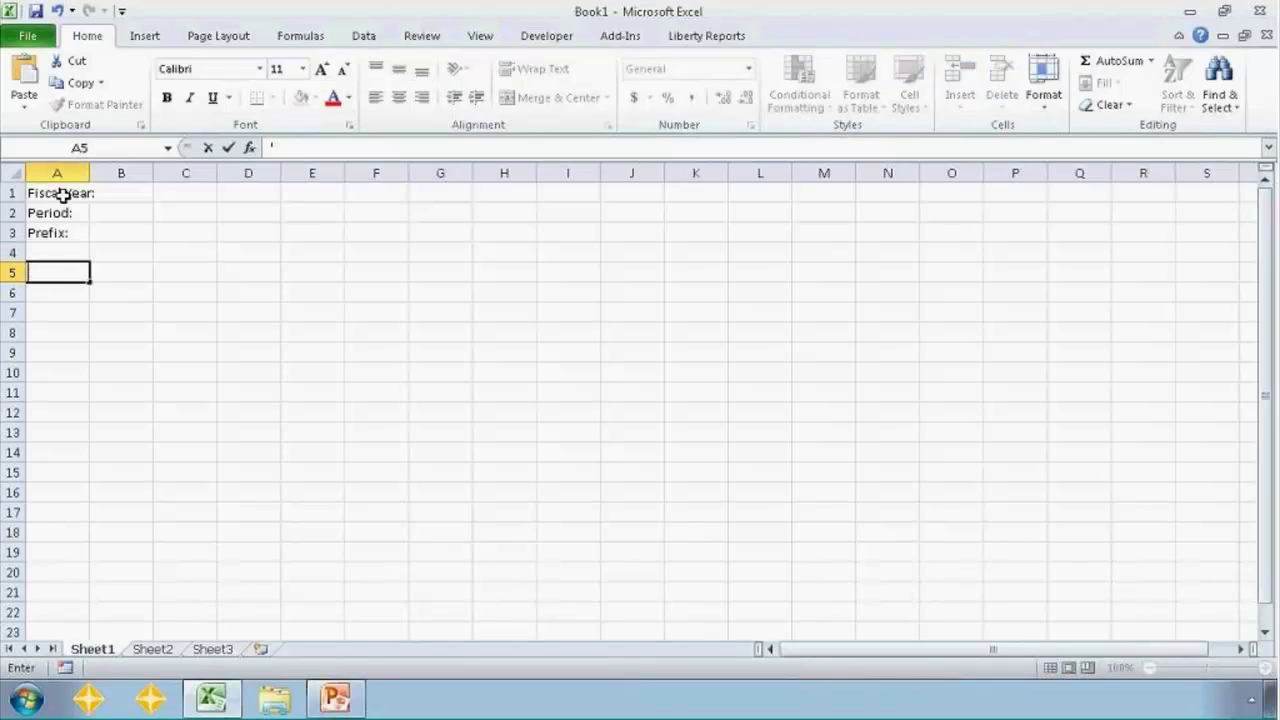
type("5001")
key("Return")
type("'5002")
key("Return")
type("'5003")
key("Return")
key("Up")
key("Up")
key("Up")
key("Right")
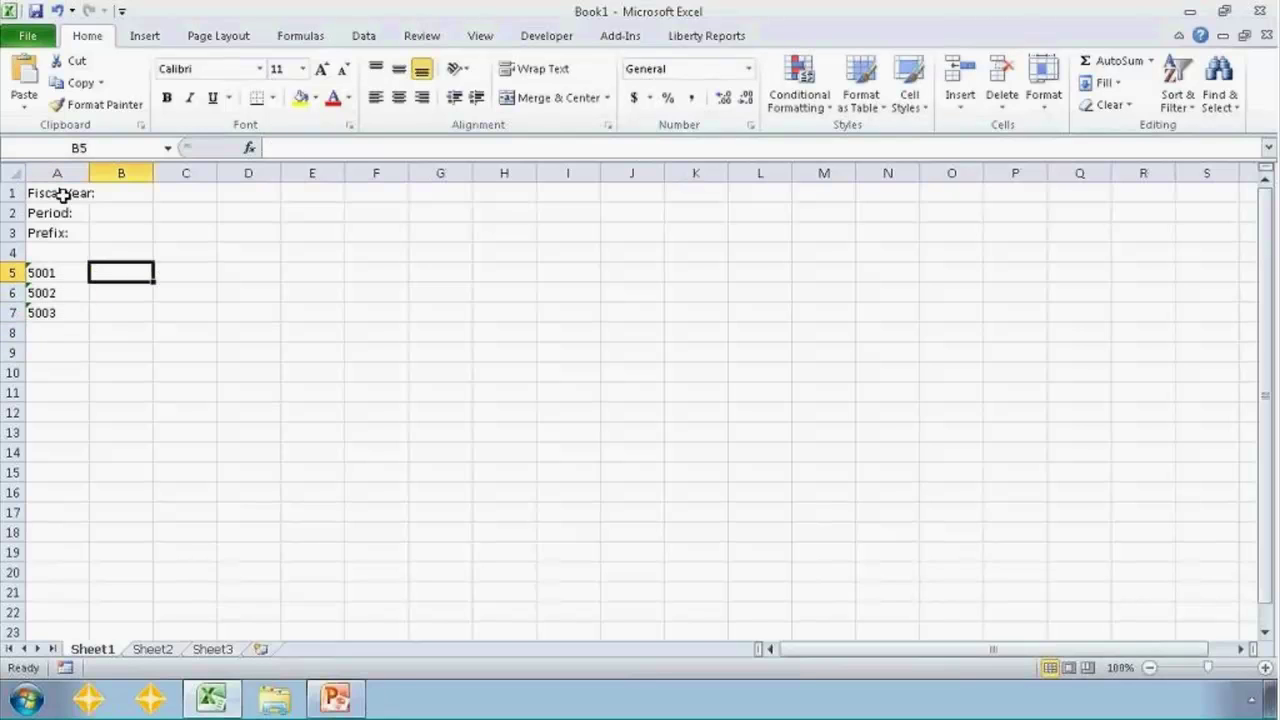
Start the Lookup Wizard for the Timberline Construction company and sign in with the operator password
left_click(616, 40)
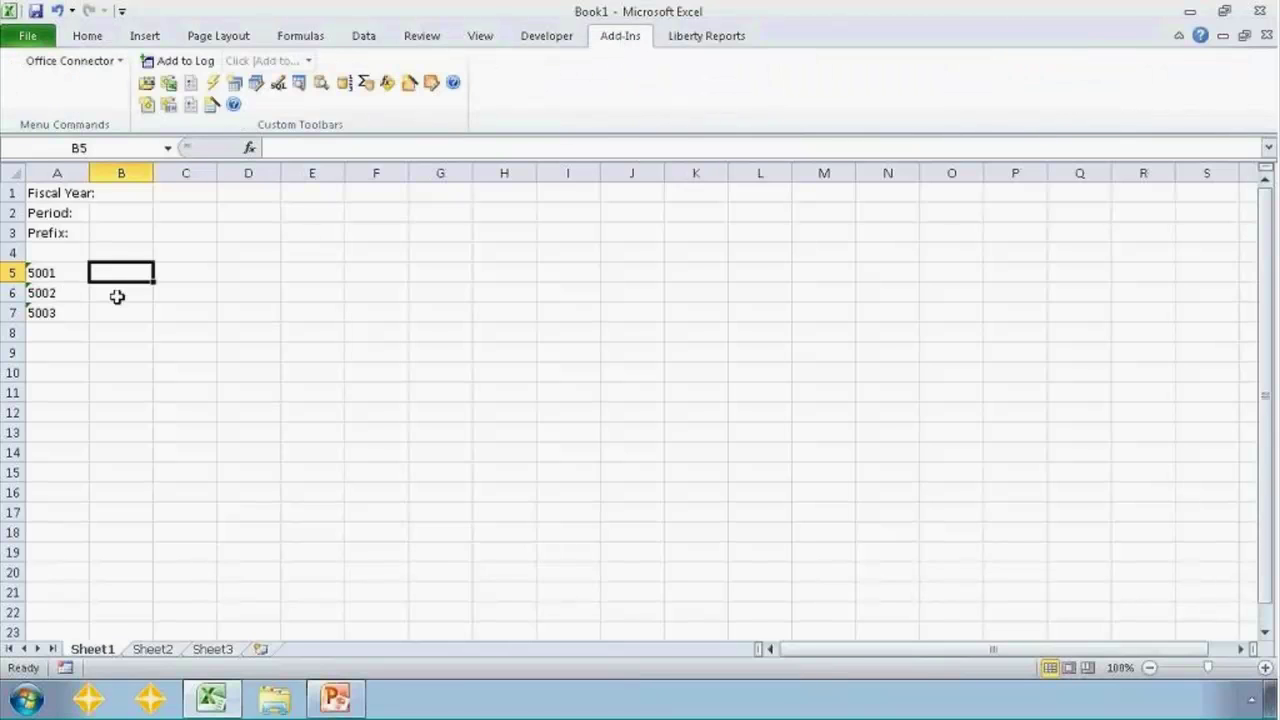
left_click(299, 84)
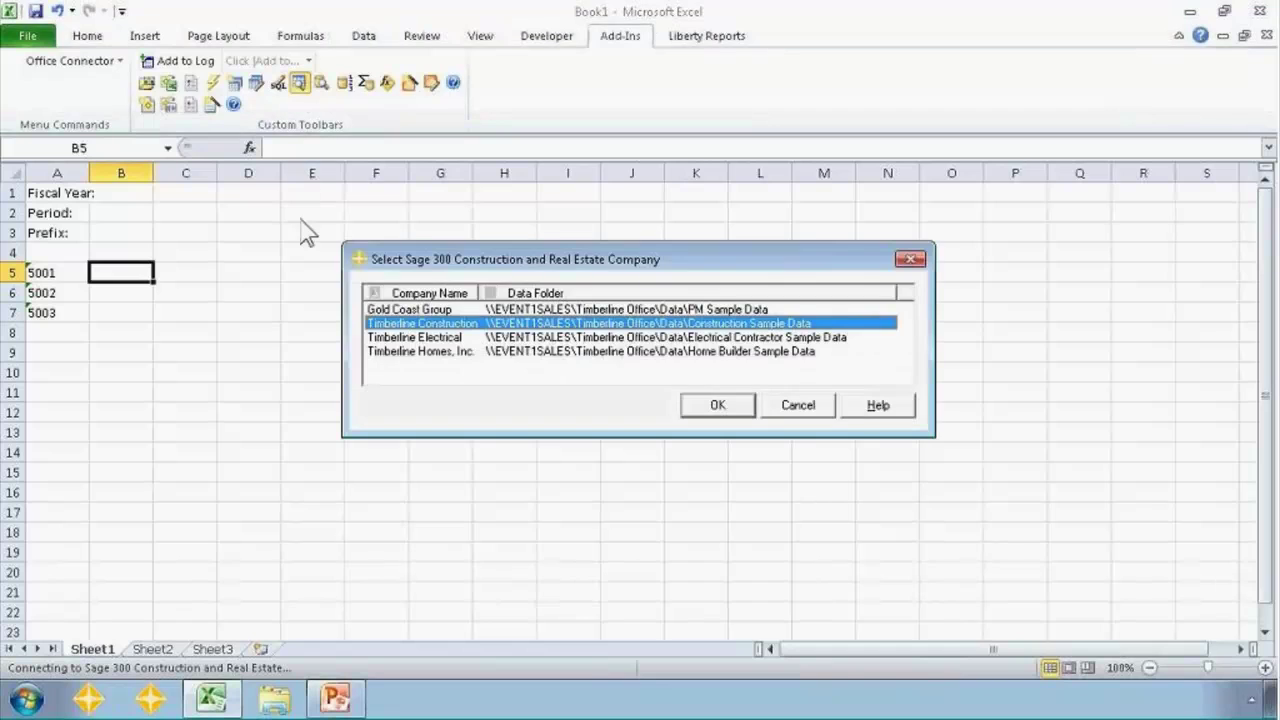
left_click(713, 406)
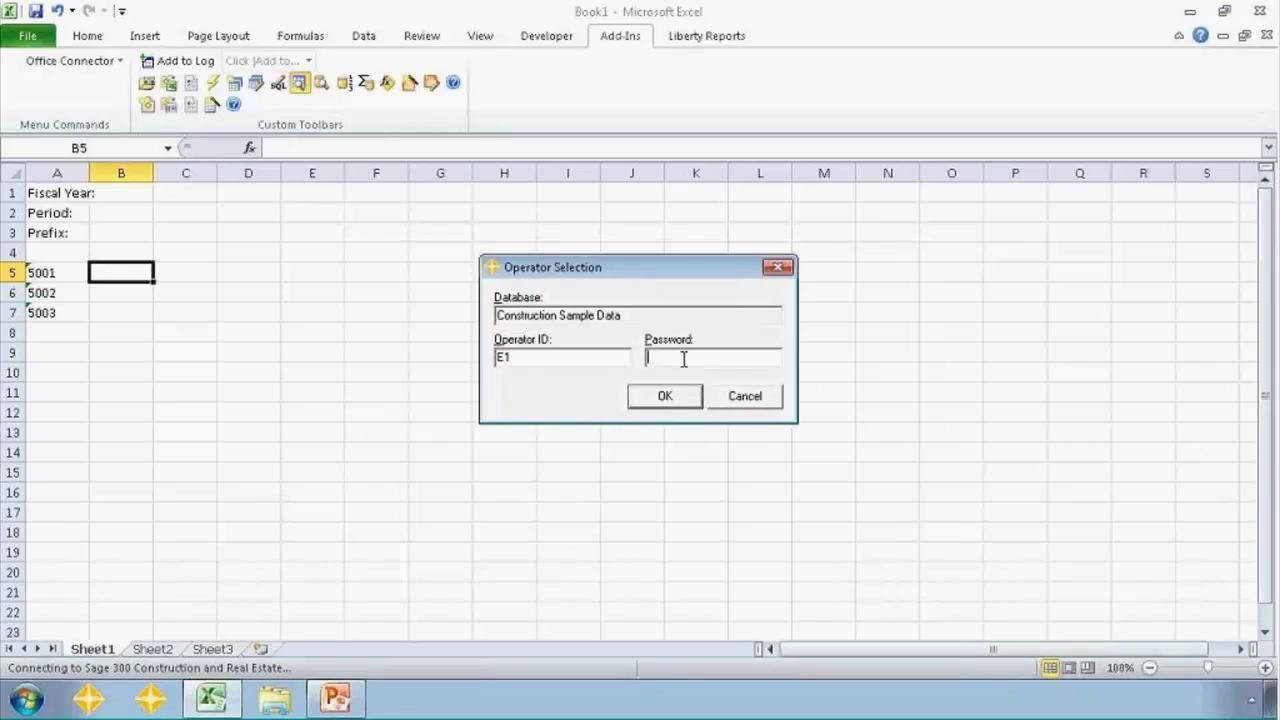
type("**")
key("Return")
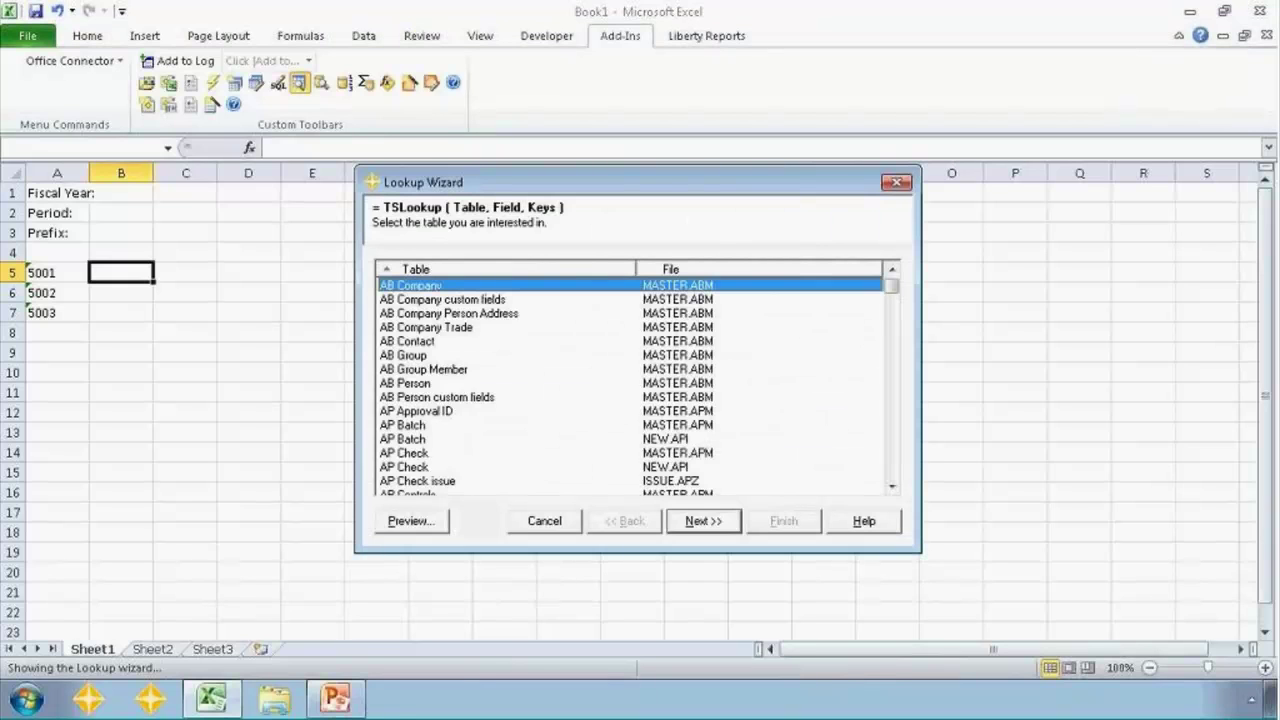
Choose the GL Base account table in the Lookup Wizard
left_click(594, 370)
key("g")
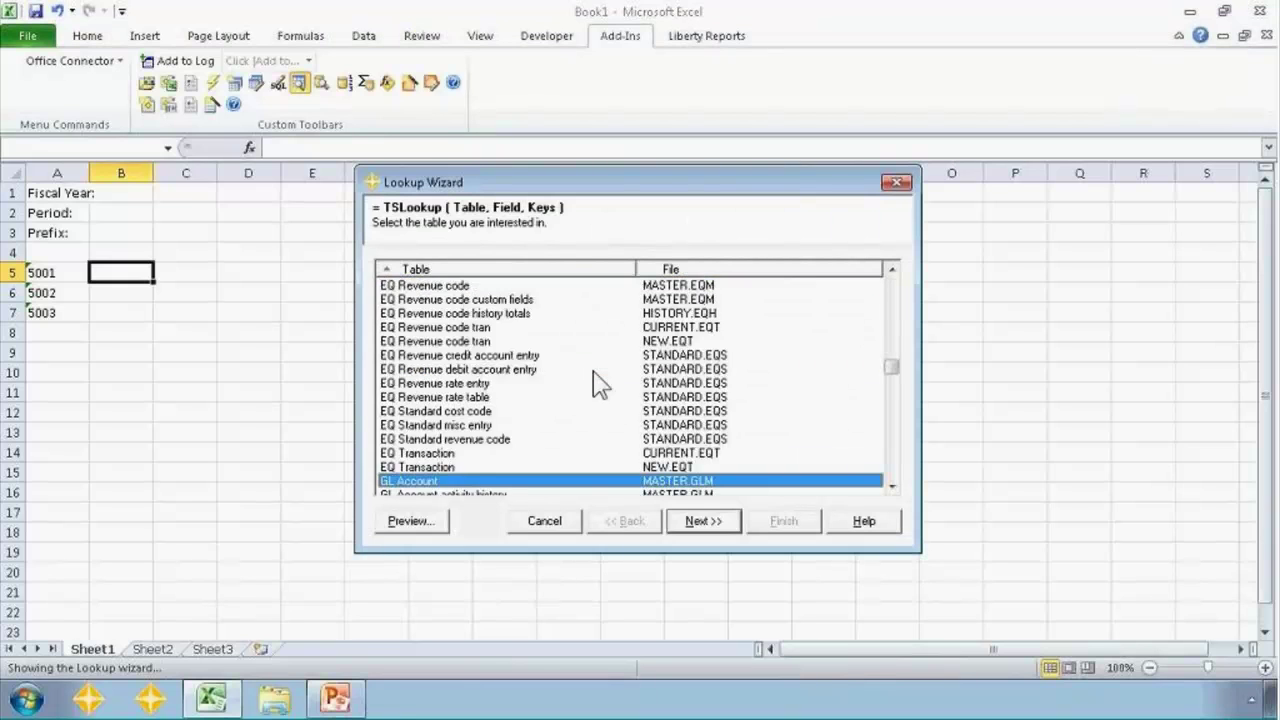
key("Down")
key("Down")
key("Down")
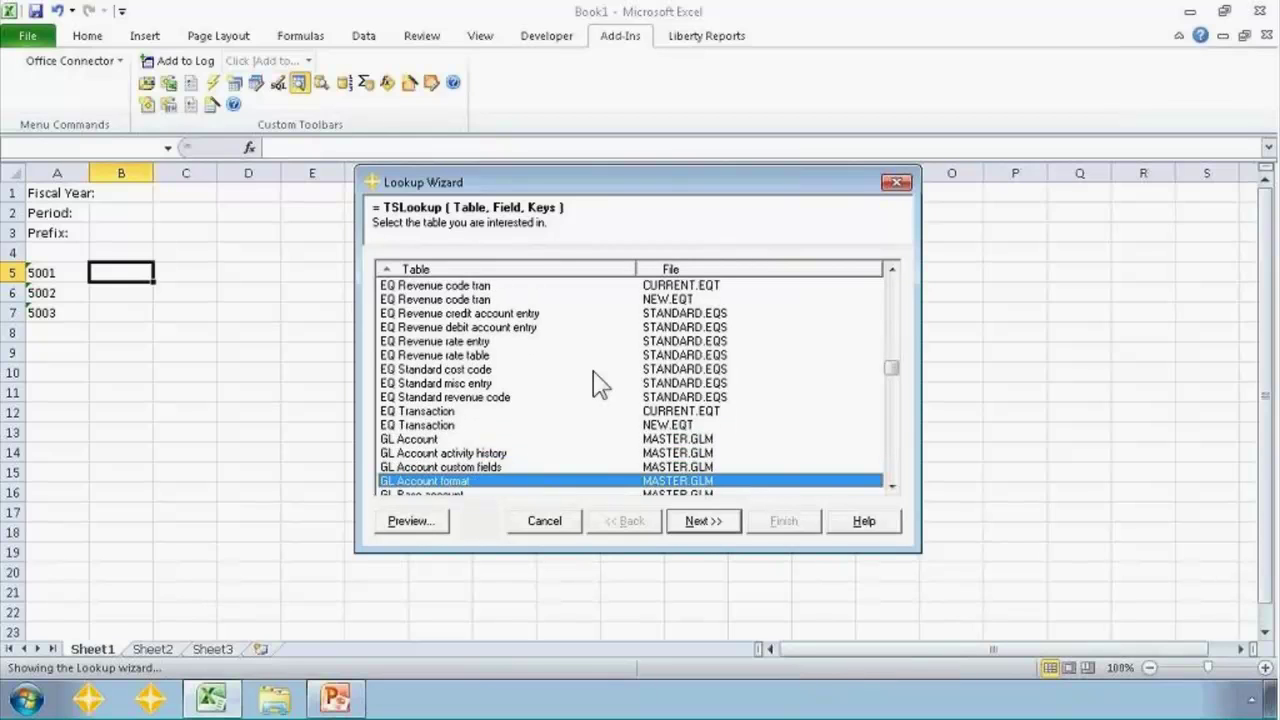
key("Down")
key("Down")
key("Down")
key("Up")
key("Up")
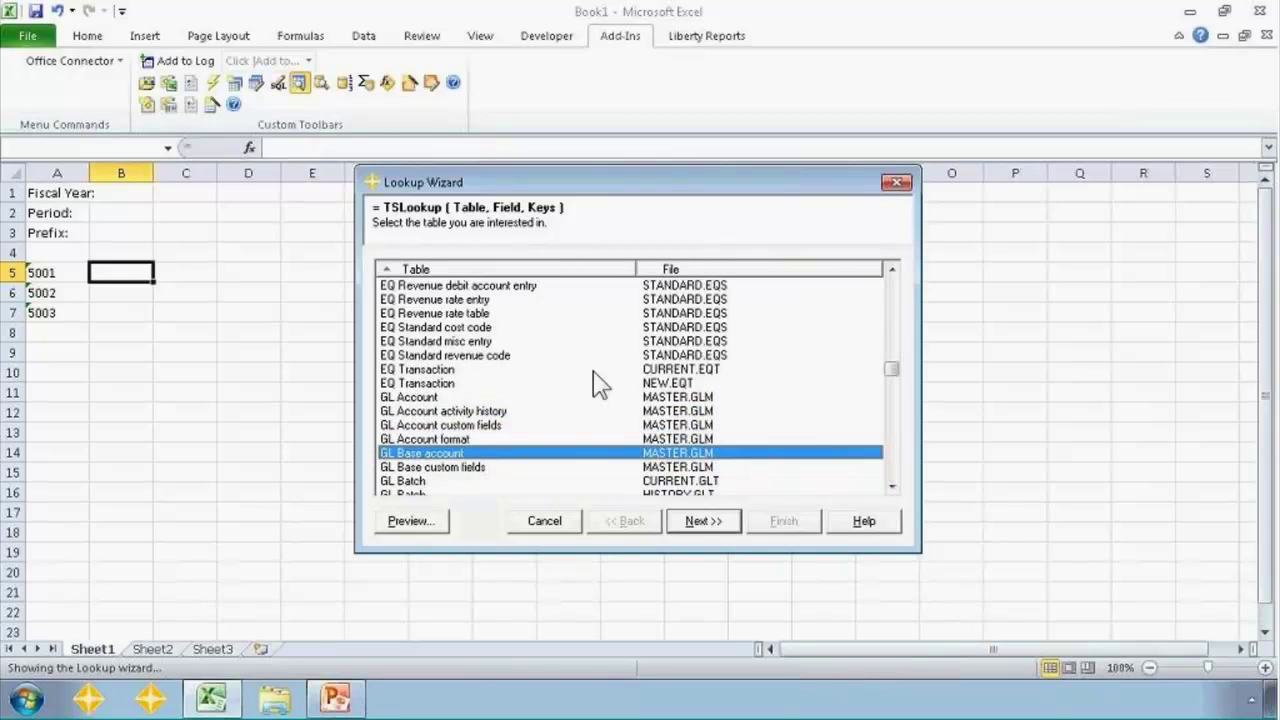
key("Return")
Set Base Account to A5, return Base Account Title, and finish the lookup in B5
left_click(598, 283)
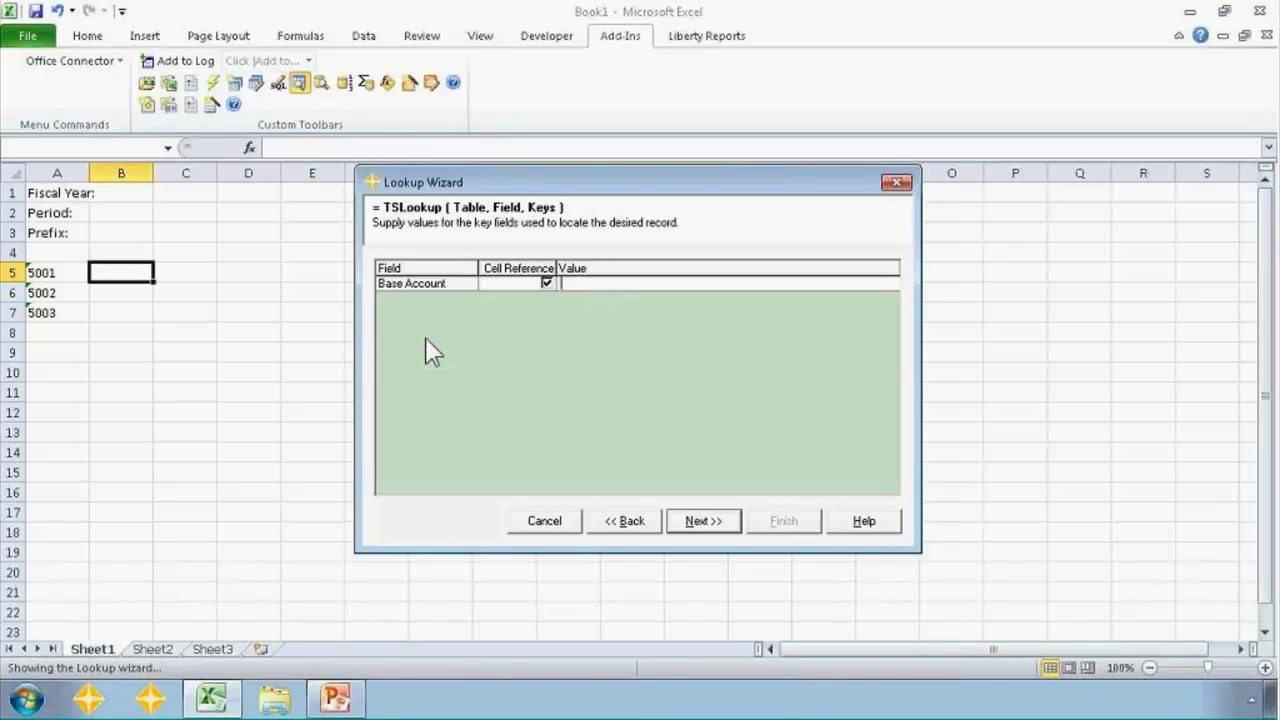
type("A%")
key("BackSpace")
type("5")
key("Return")
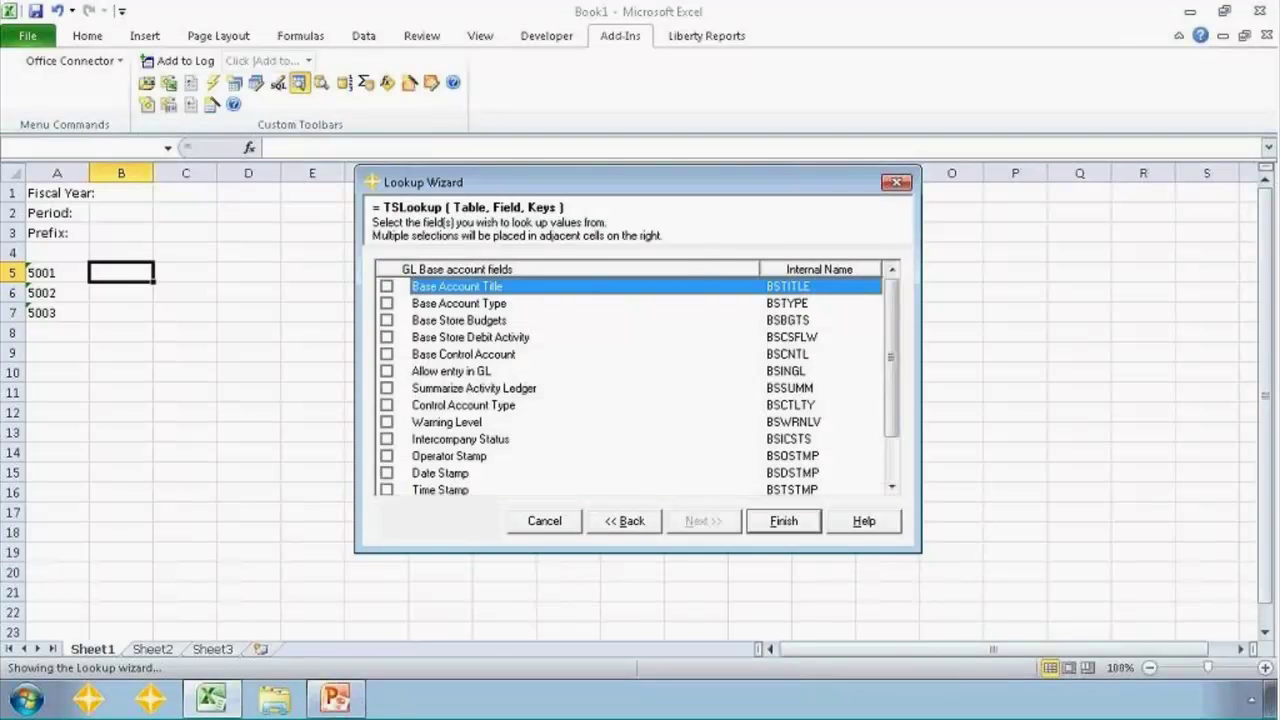
key("space")
key("Down")
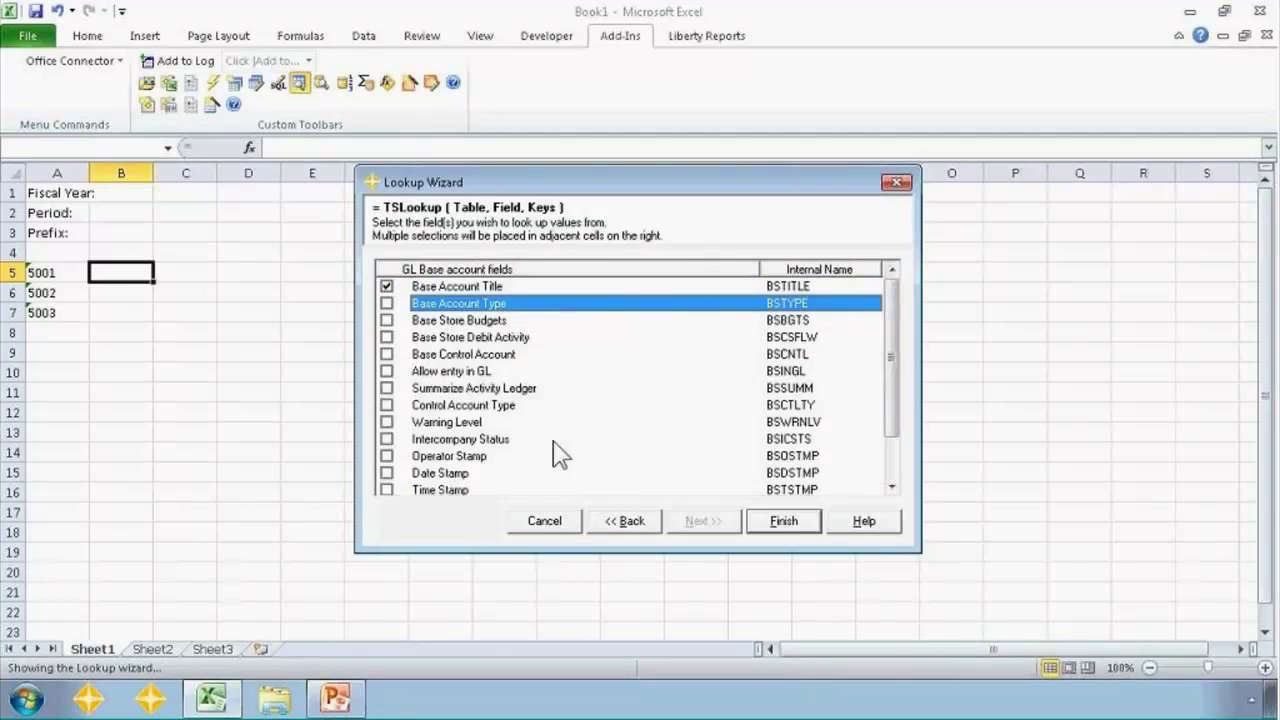
left_click(790, 523)
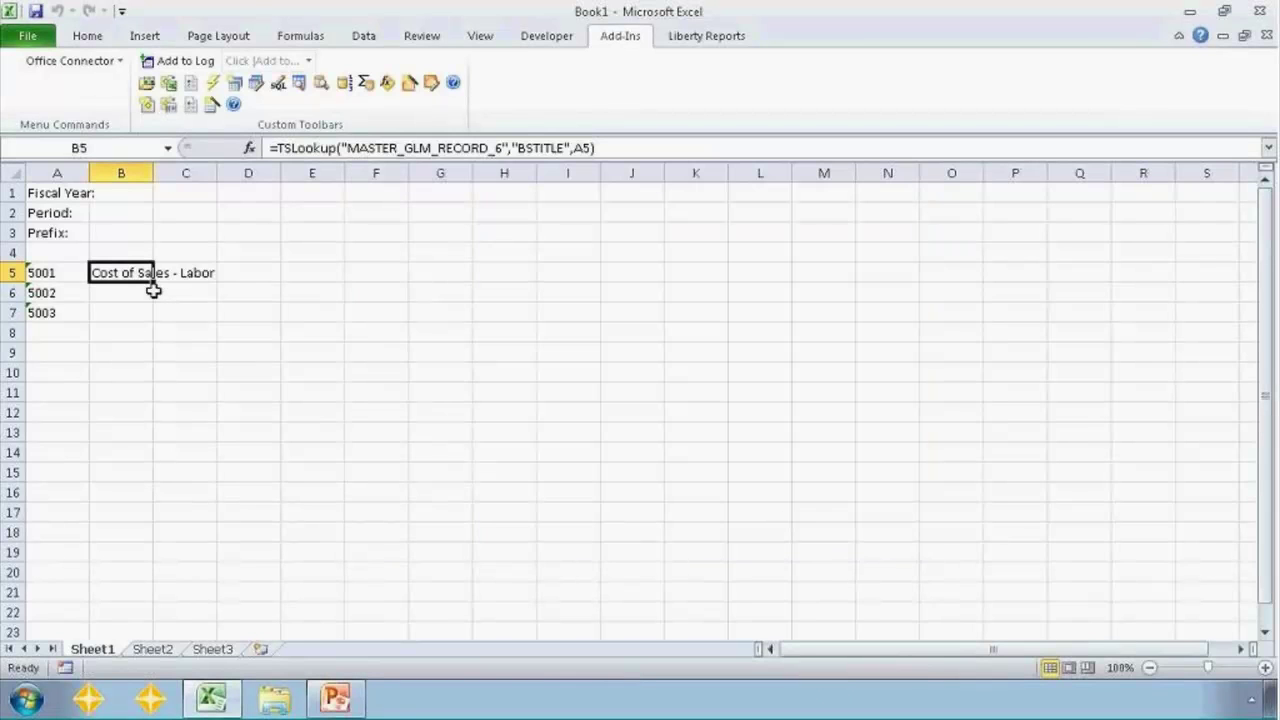
Fill the title lookup down to B7 and autofit column B to the titles
left_click_drag(153, 284, 152, 322)
double_click(153, 173)
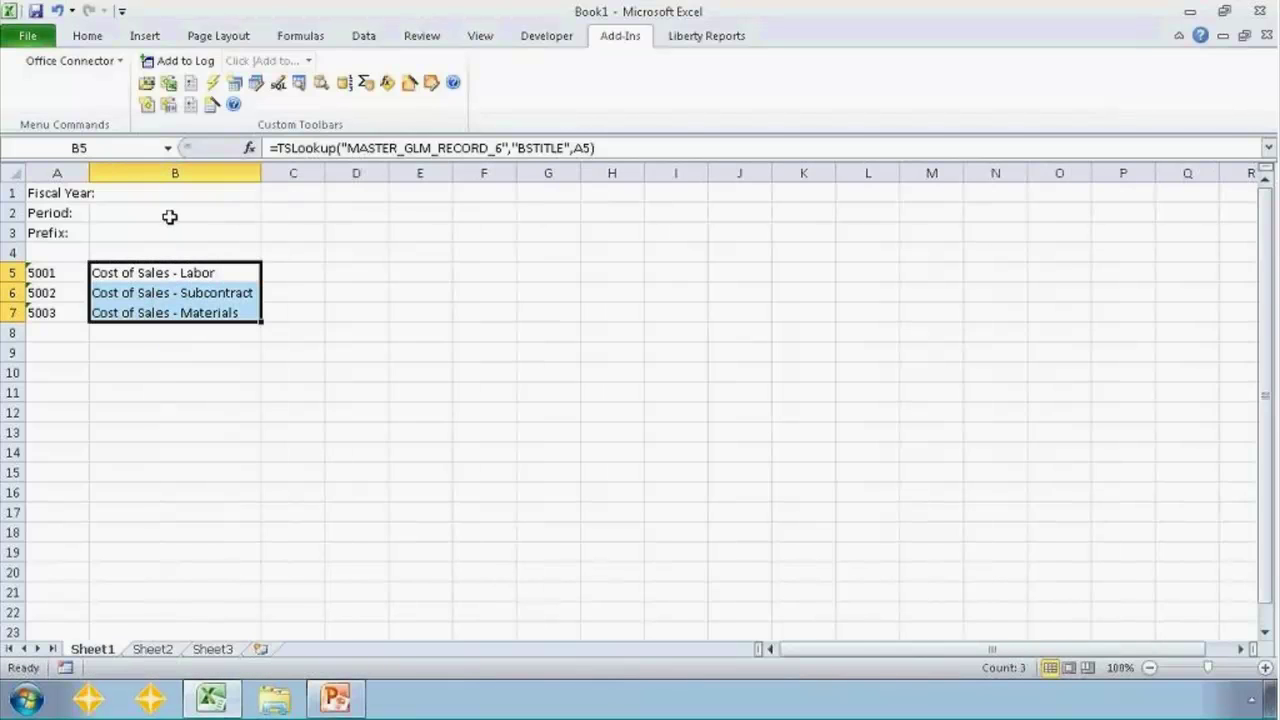
left_click(296, 272)
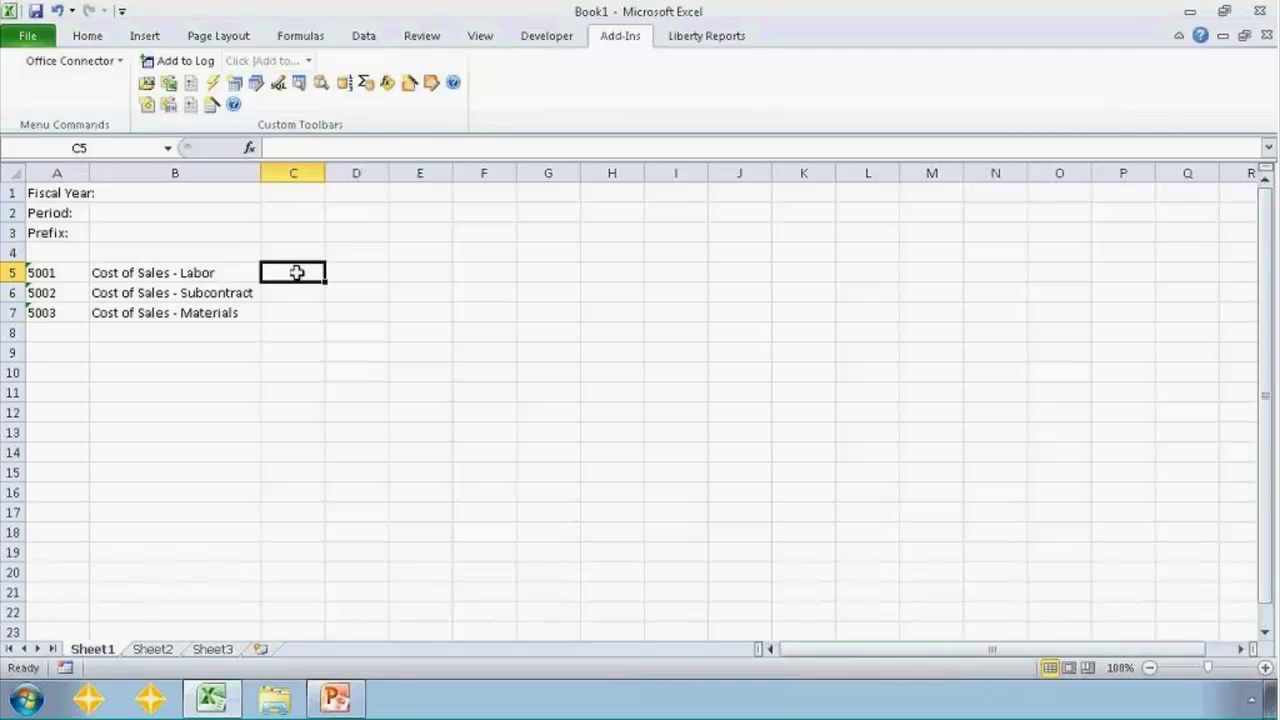
key("Up")
key("Up")
key("Up")
key("Up")
key("Left")
Enter fiscal year 2013, period 5 and text prefix '10 in B1:B3, then open the functions list from C5
type("2013")
key("Return")
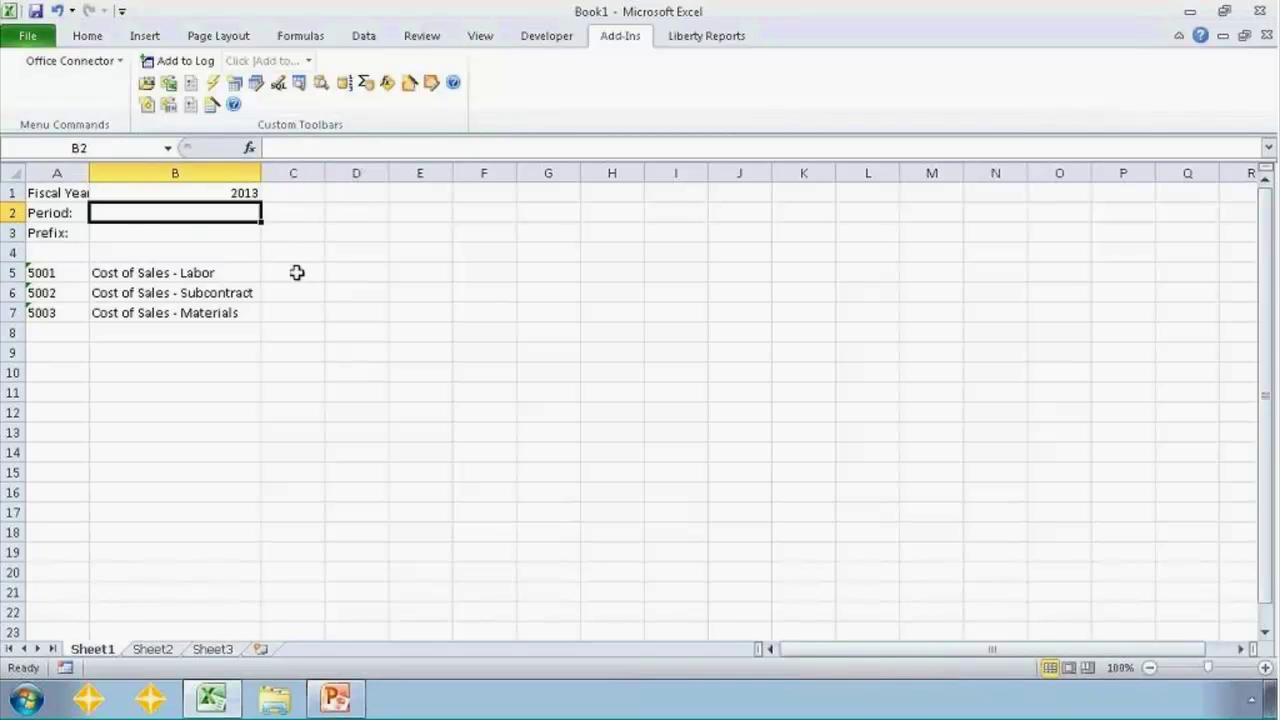
type("5")
key("Return")
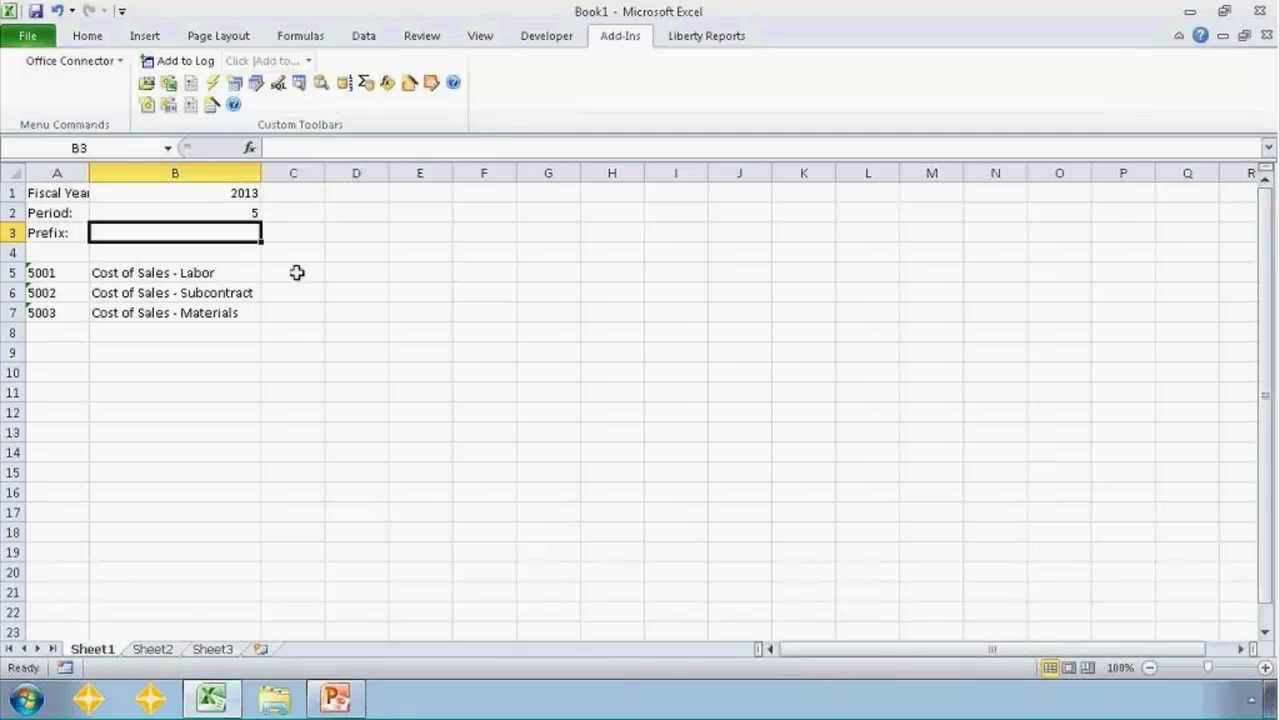
type("'10")
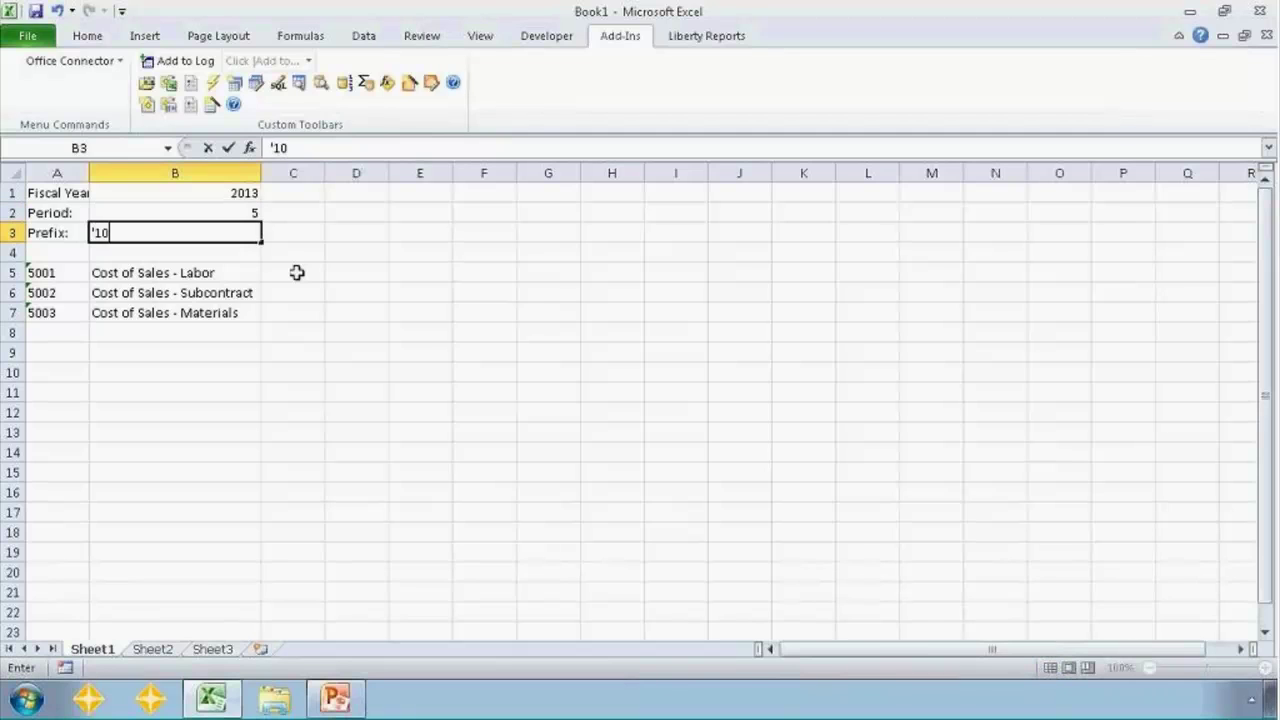
key("Return")
key("Down")
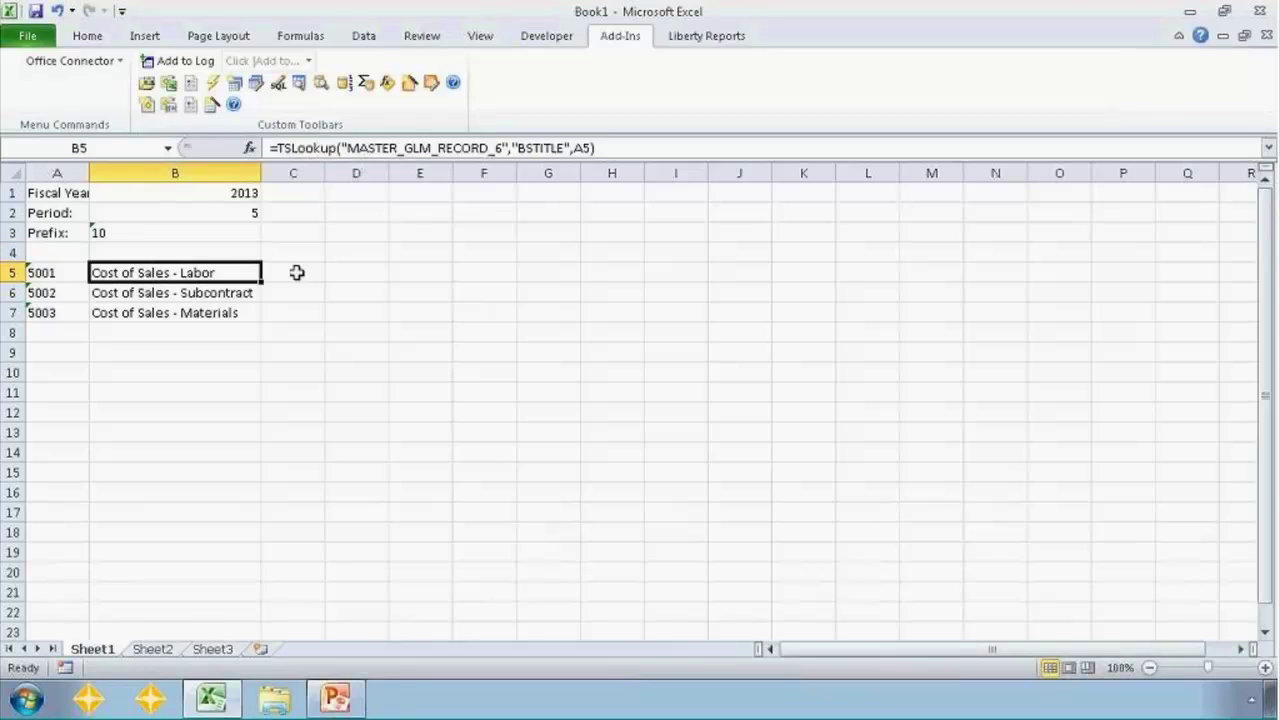
left_click(297, 272)
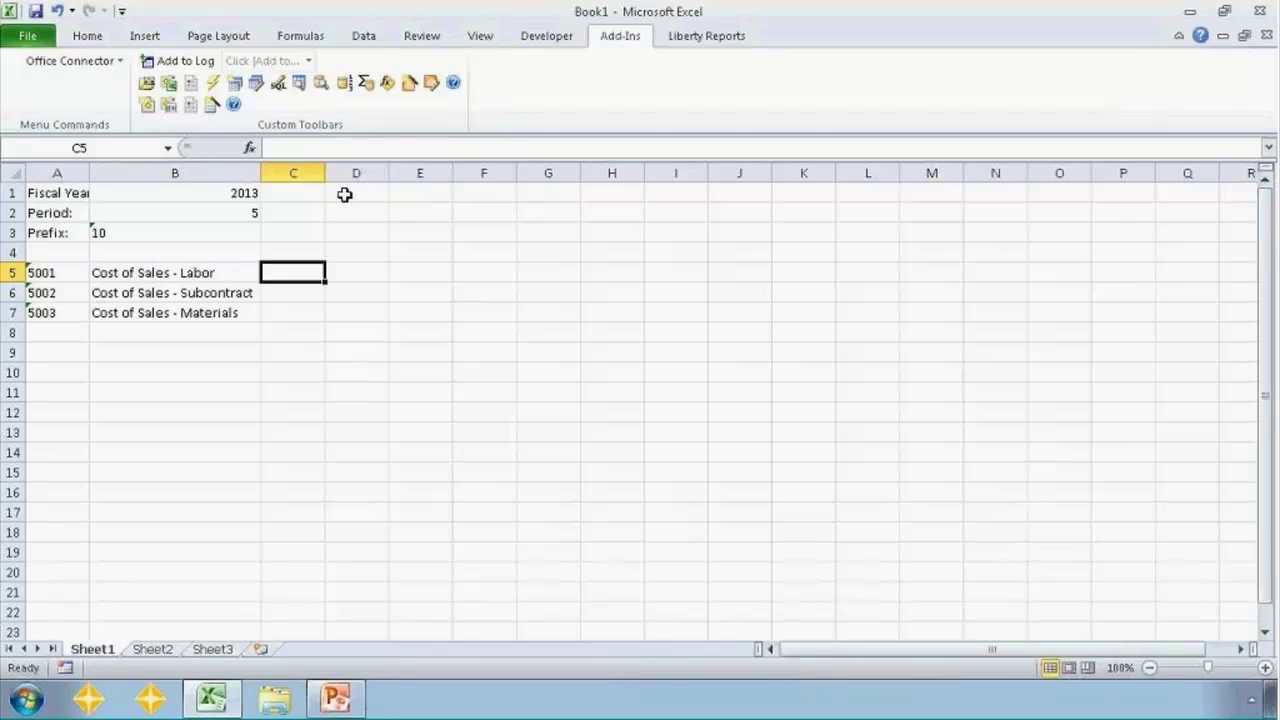
left_click(386, 88)
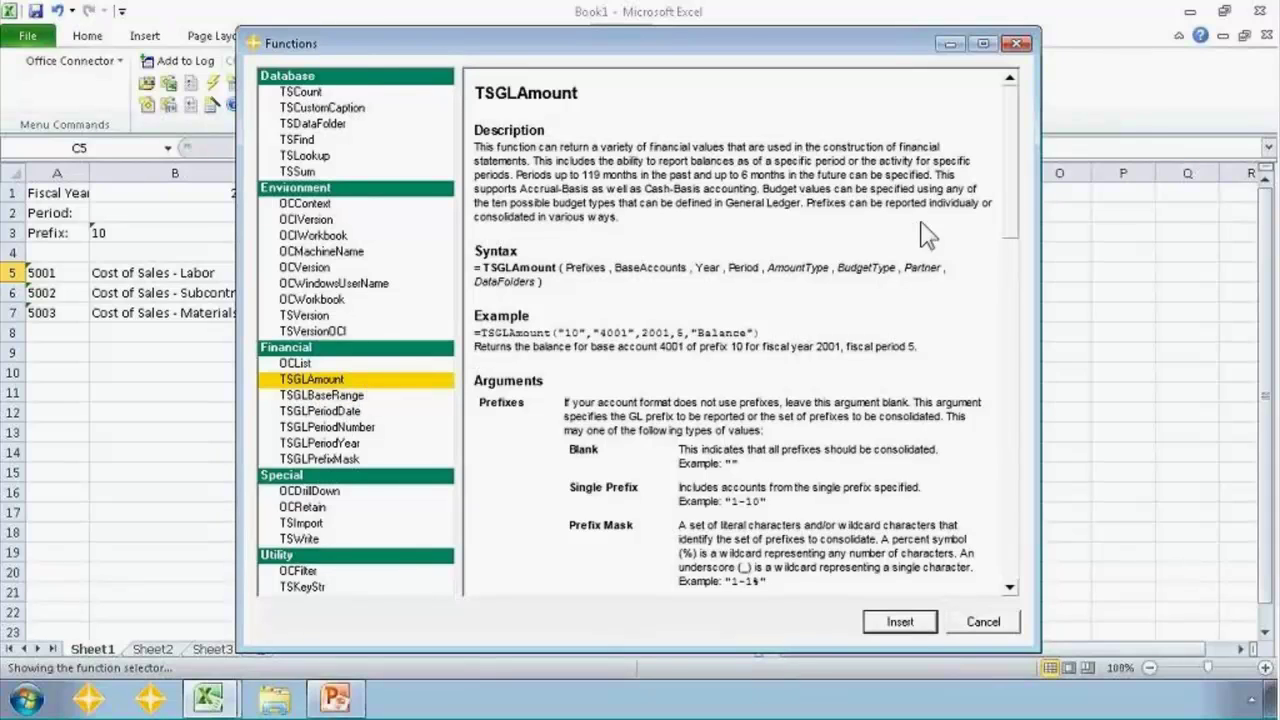
Read the TSGLAmount help and insert TSGLAmount into C5
left_click_drag(1015, 185, 1015, 485)
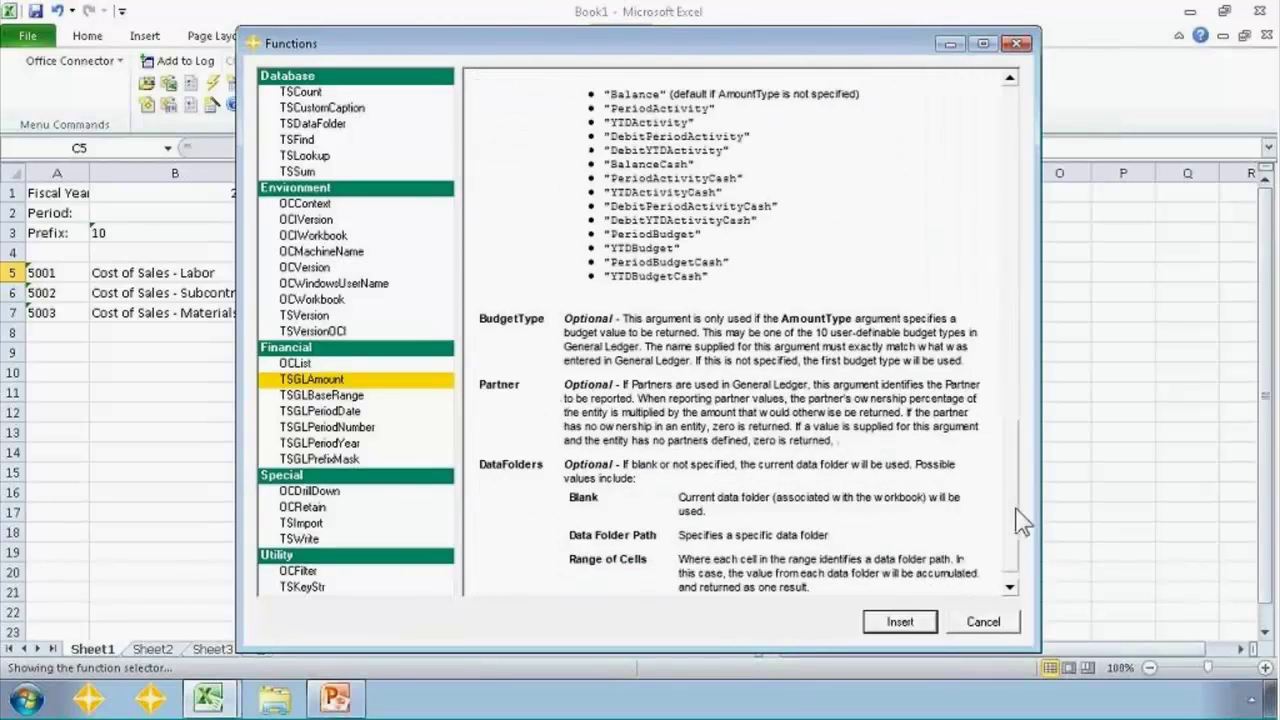
left_click_drag(1020, 520, 1015, 160)
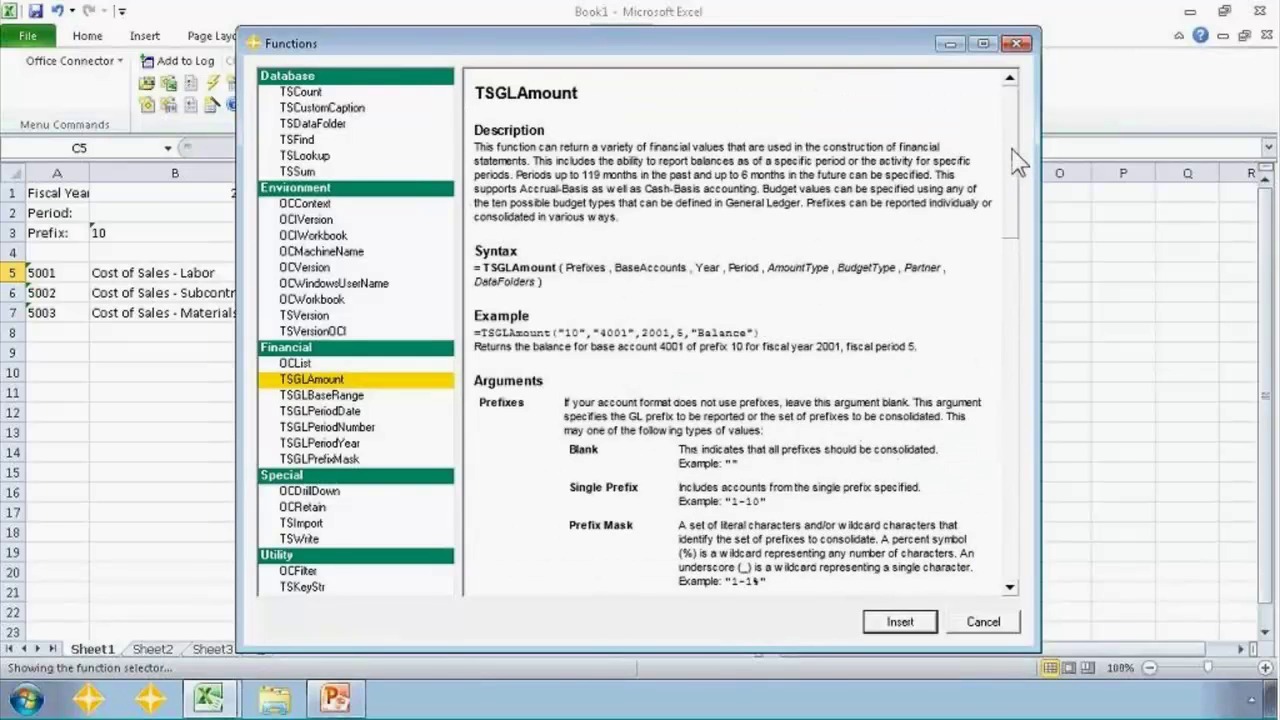
left_click(905, 622)
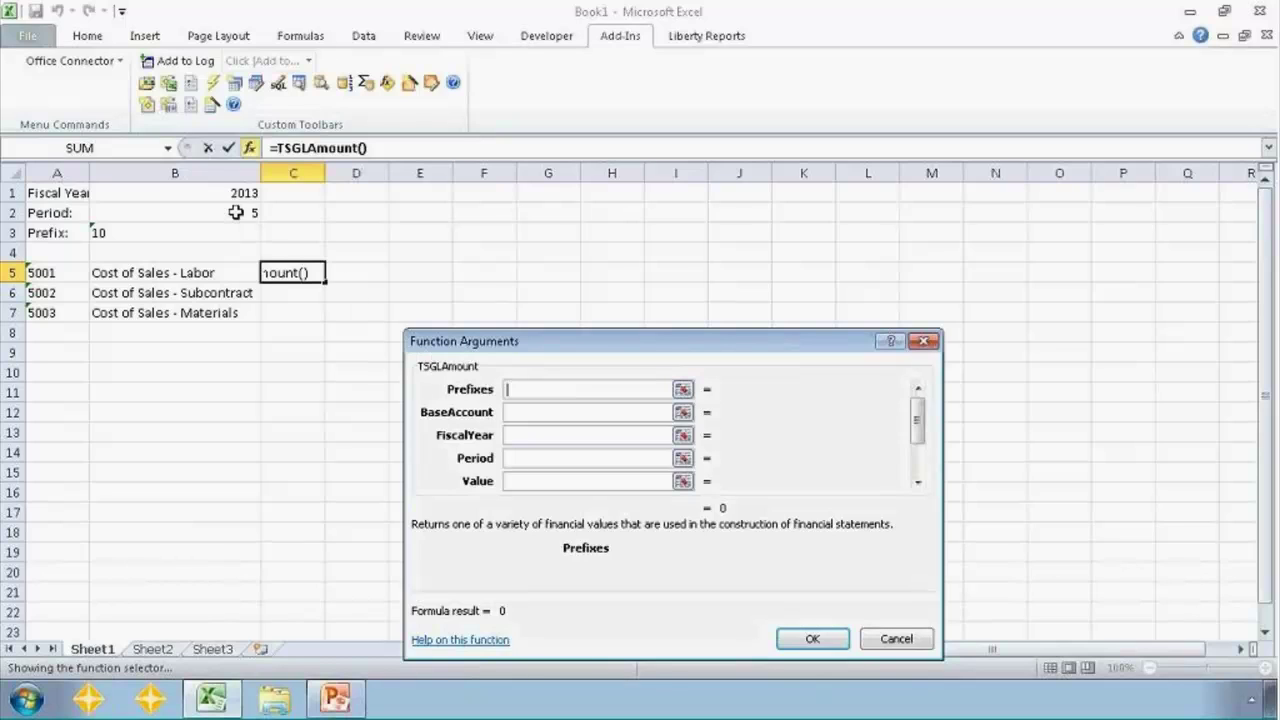
Point the Prefixes argument at prefix cell B3, cycling its reference locking with F4
left_click(189, 233)
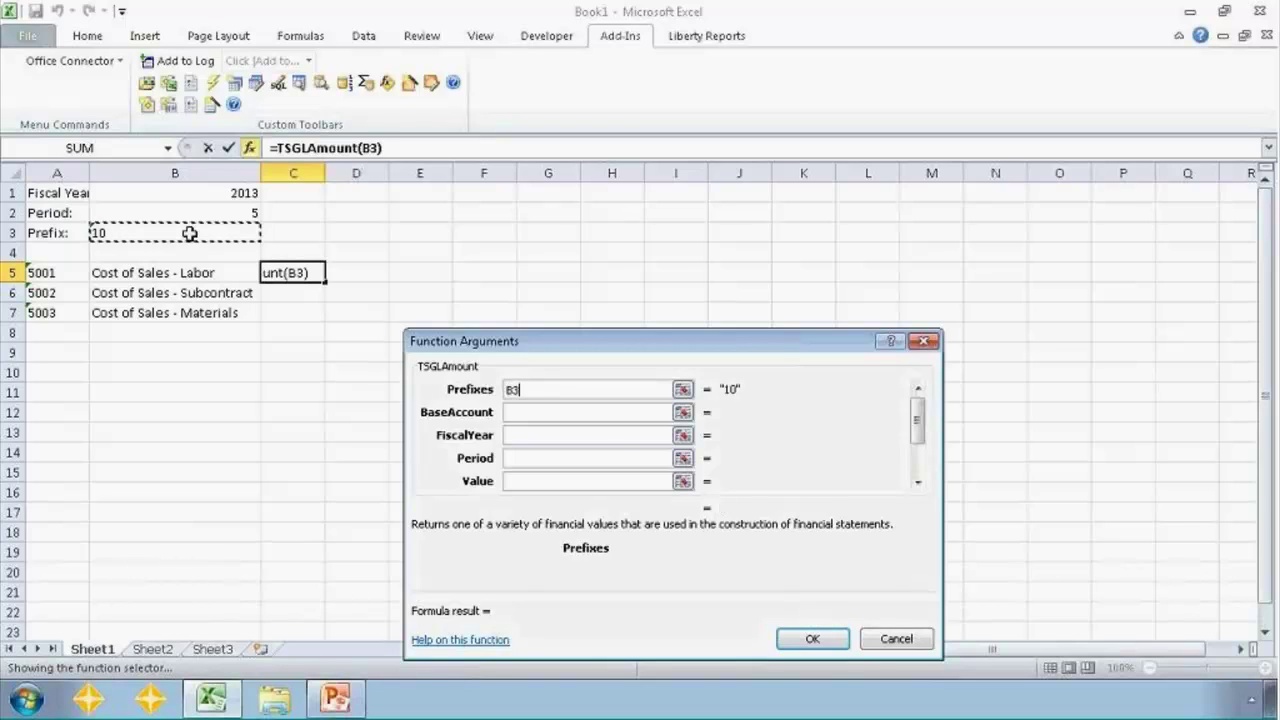
key("F4")
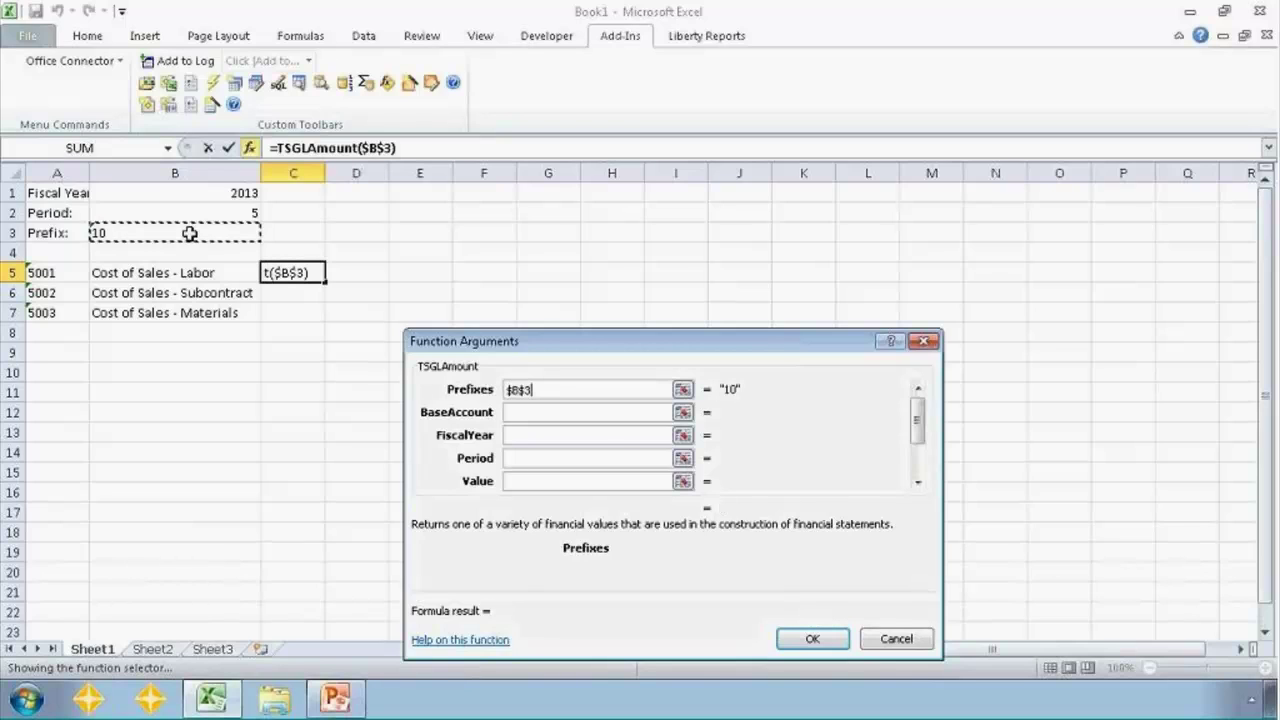
key("F4")
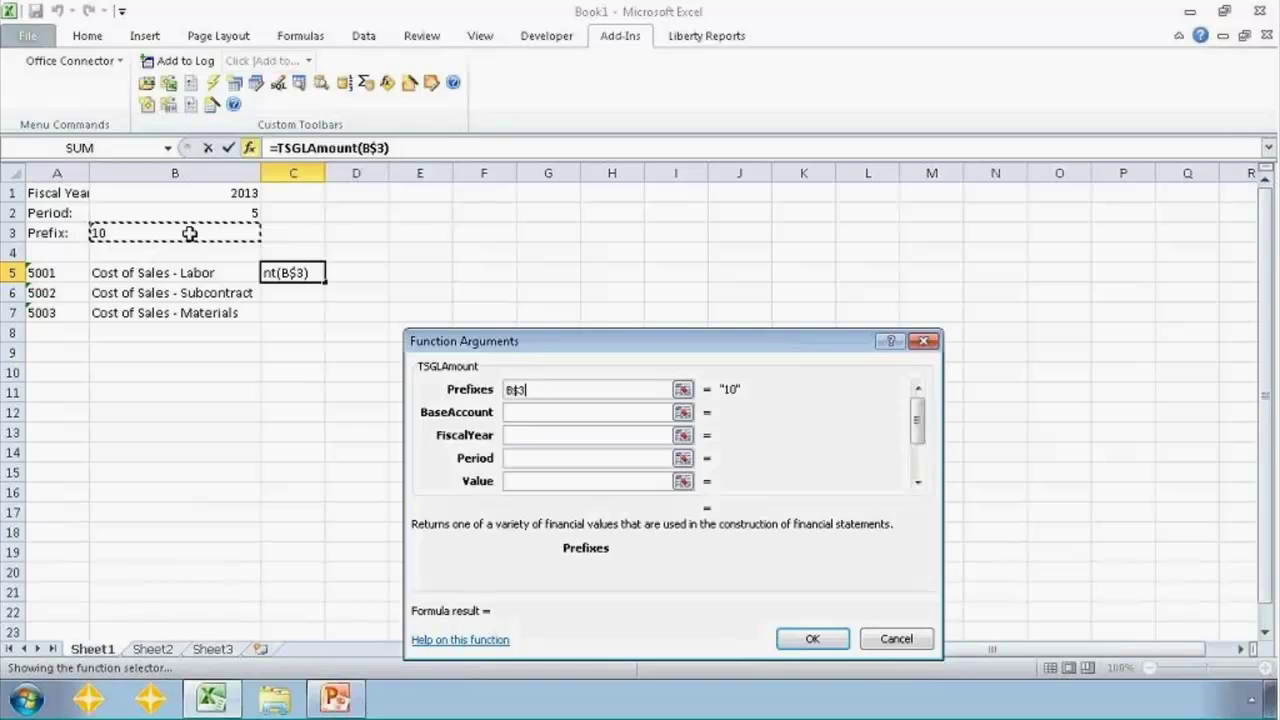
key("F4")
key("F4")
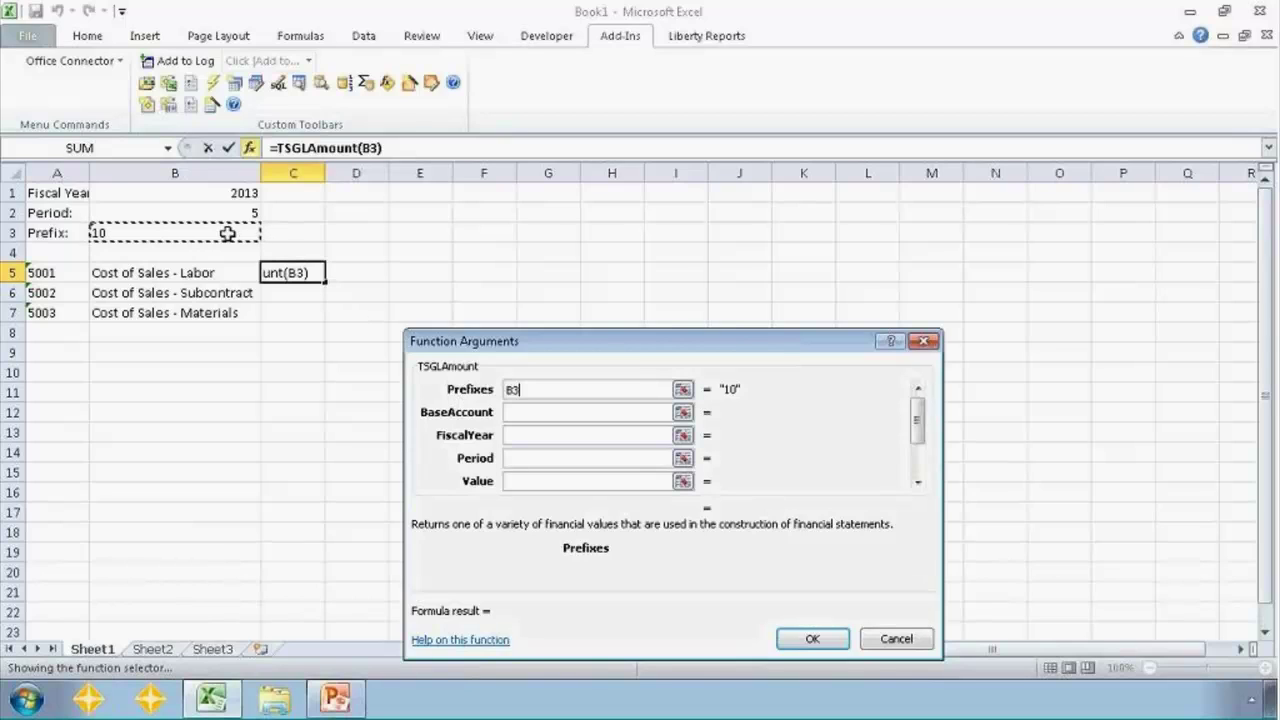
key("F4")
key("F4")
key("F4")
key("F4")
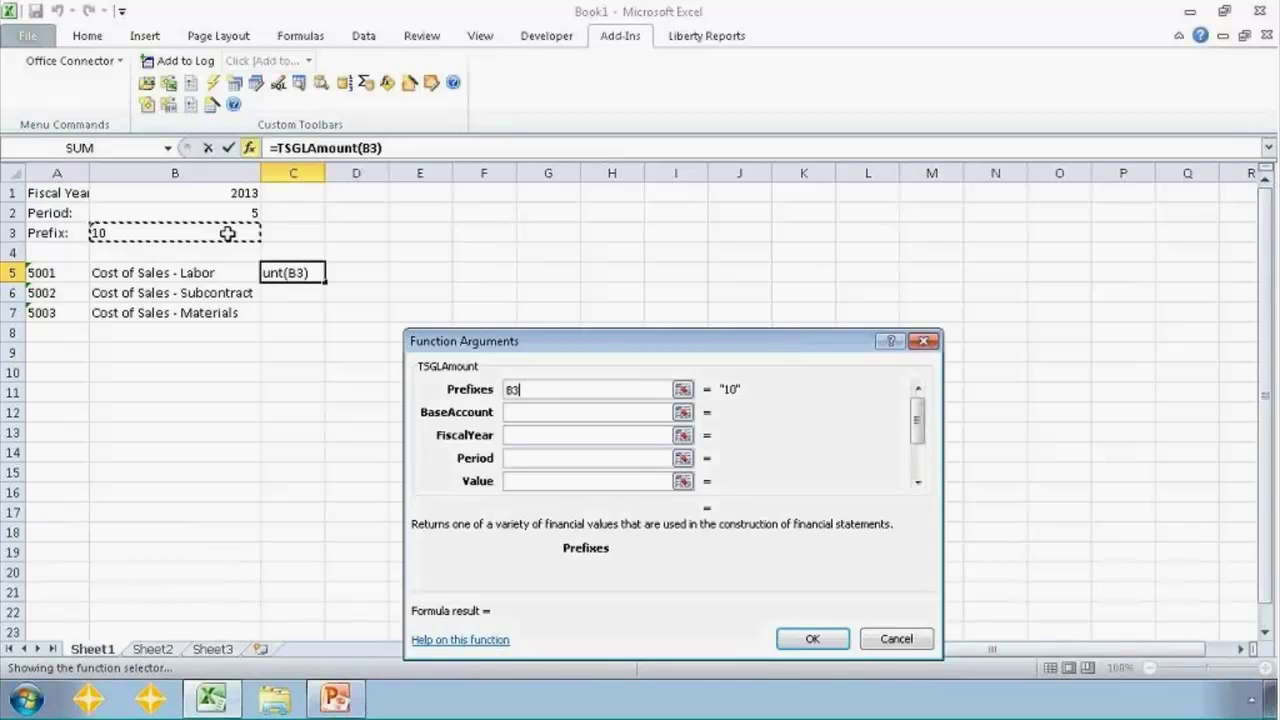
key("F4")
key("F4")
key("F4")
key("F4")
key("F4")
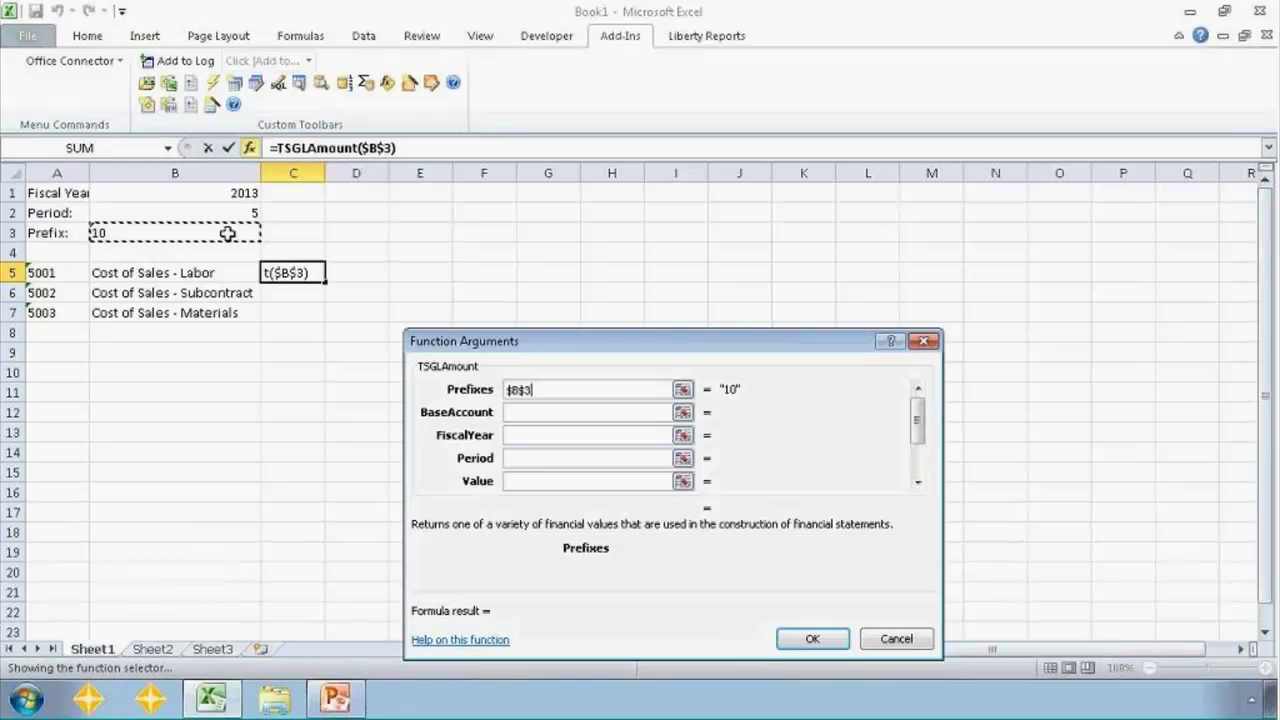
Fill BaseAccount with $A5, FiscalYear with $B$1 and Period with $B$2, then confirm C5's formula
left_click(530, 410)
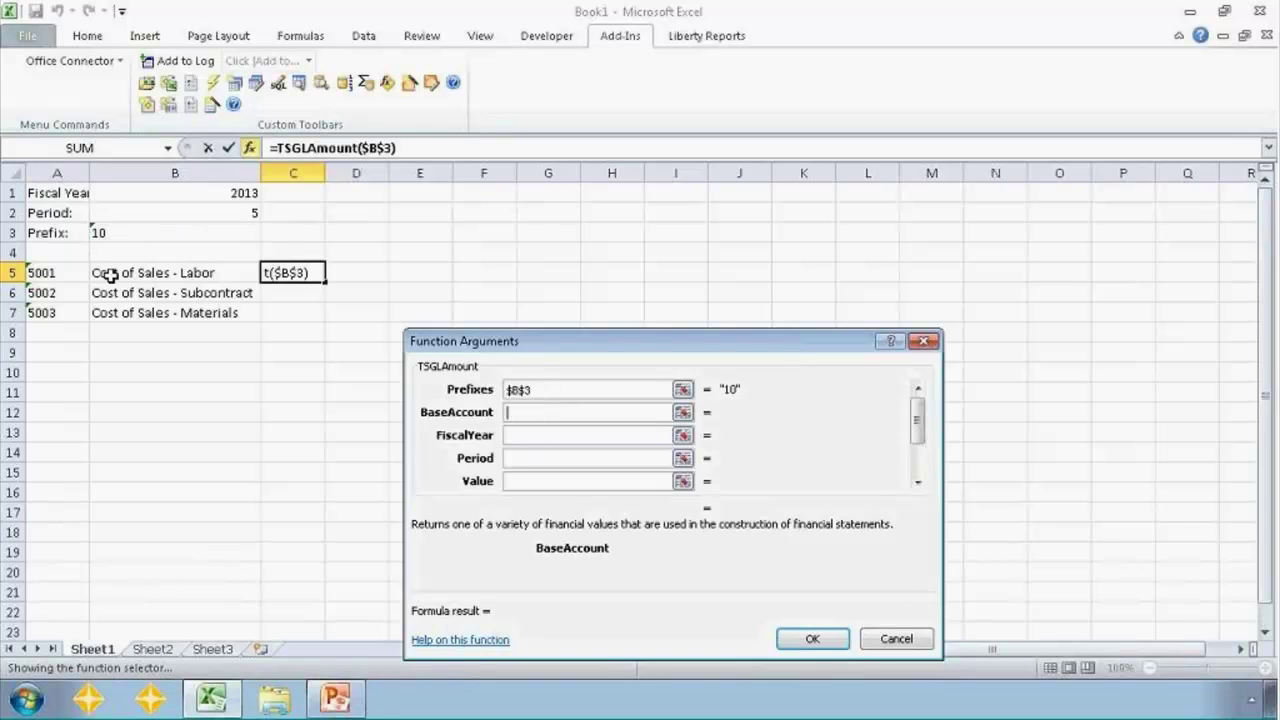
left_click(68, 272)
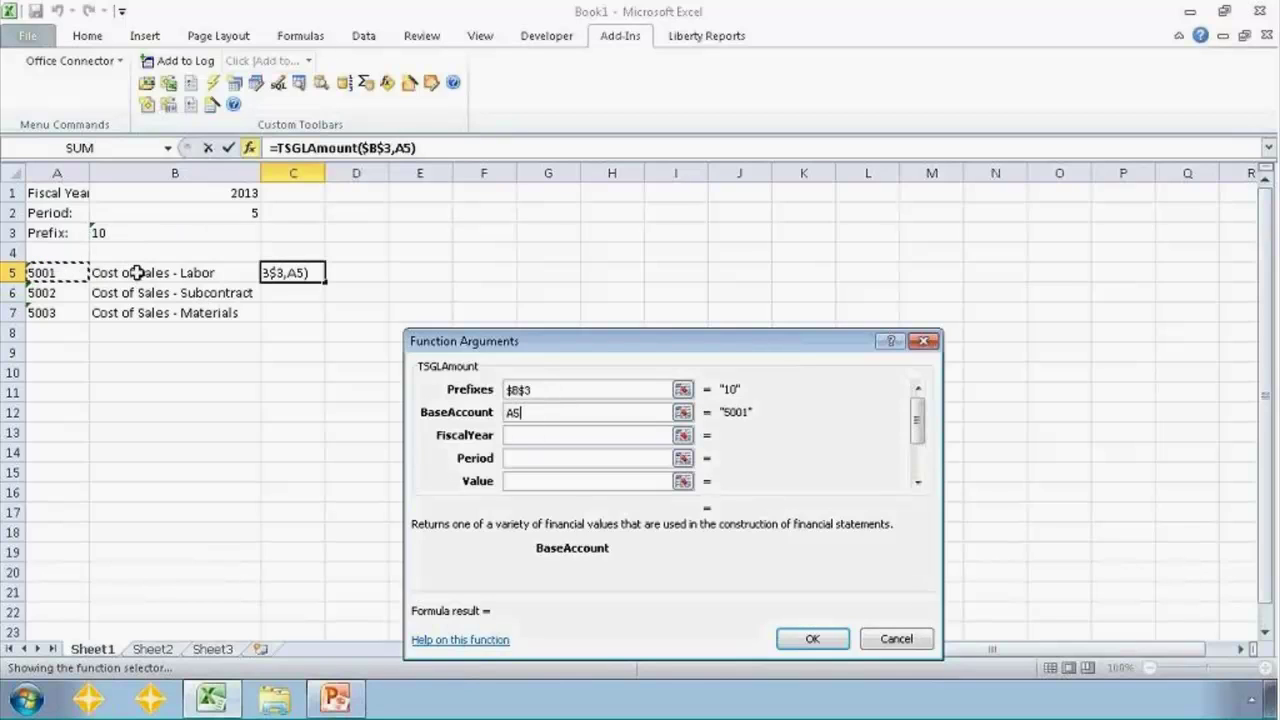
key("F4")
key("F4")
key("F4")
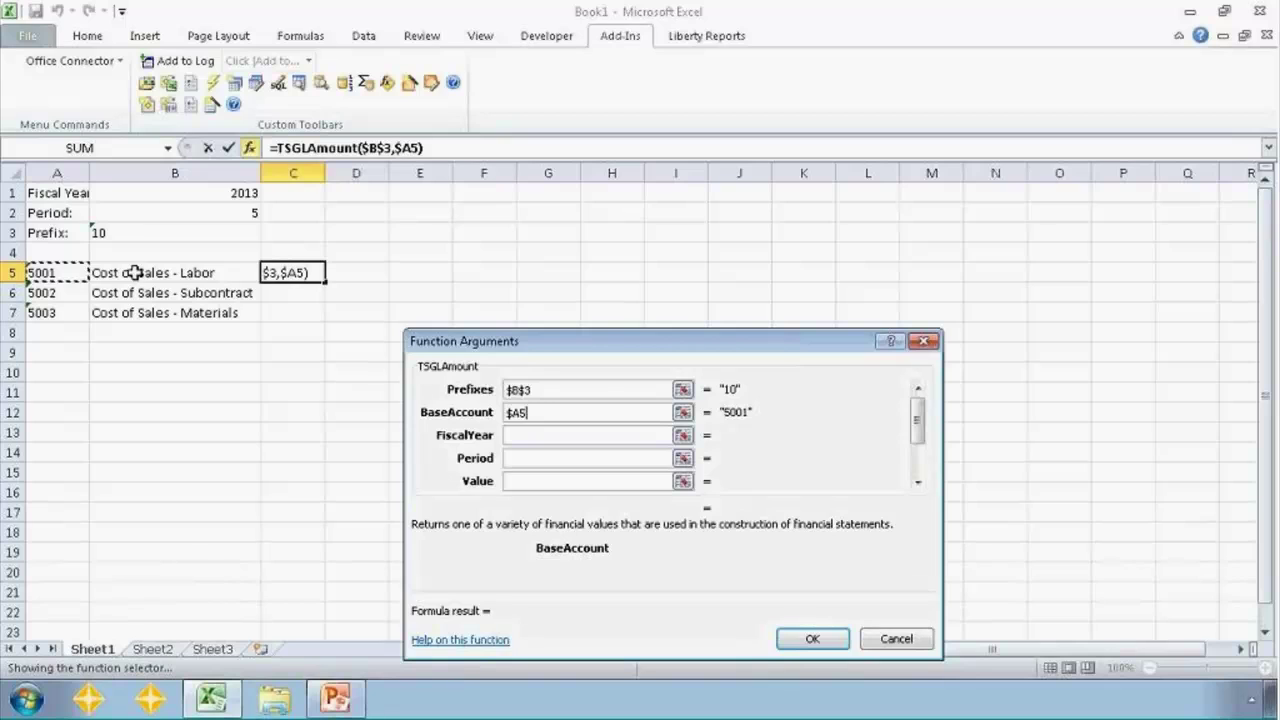
left_click(521, 432)
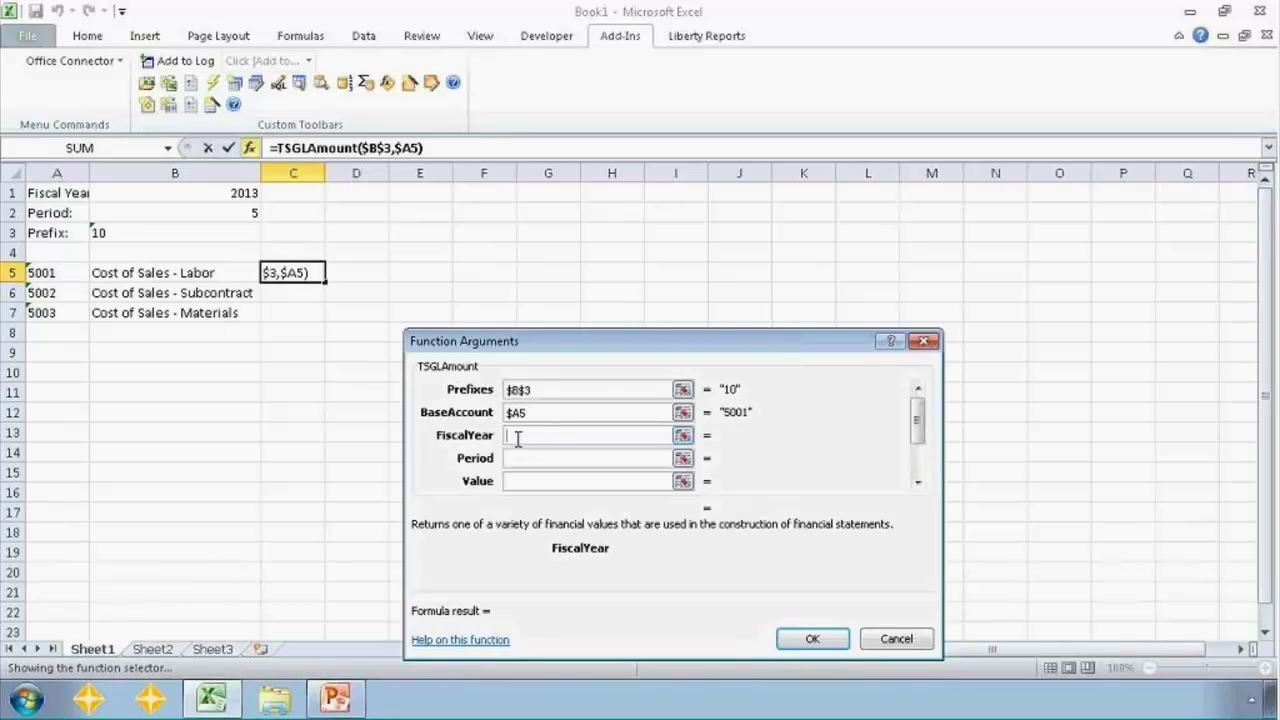
left_click(204, 198)
key("F4")
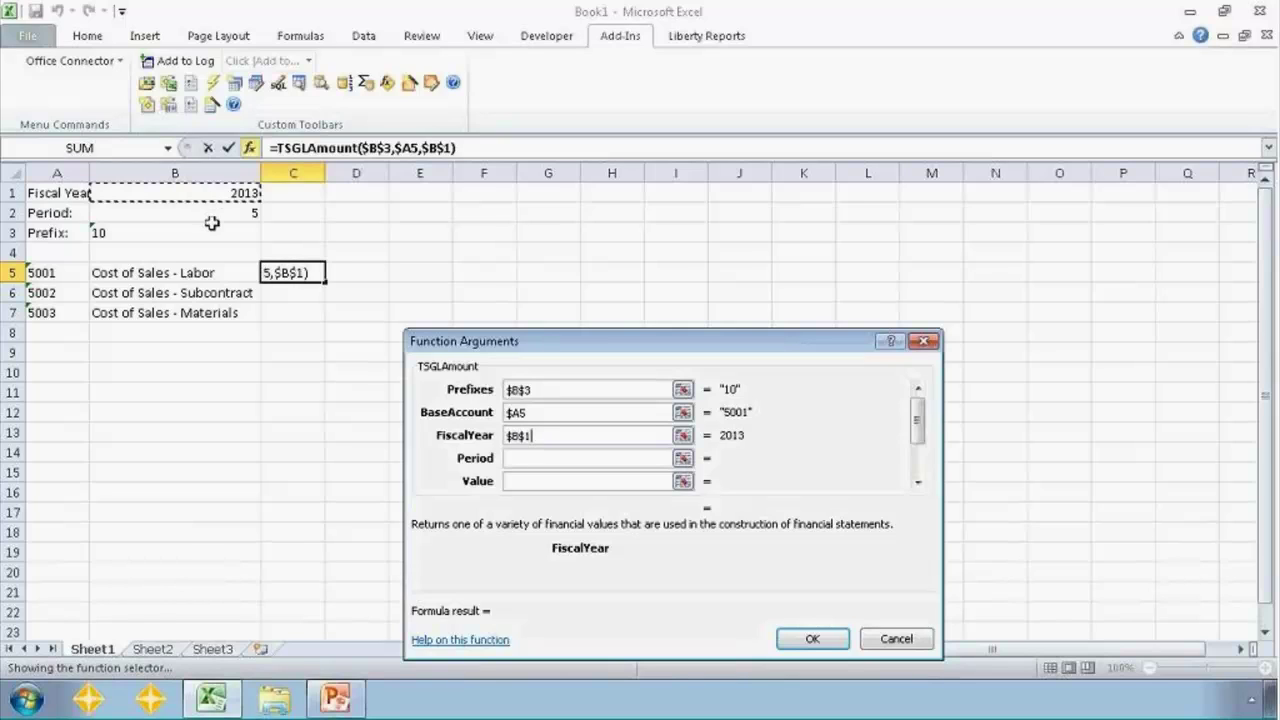
left_click(517, 460)
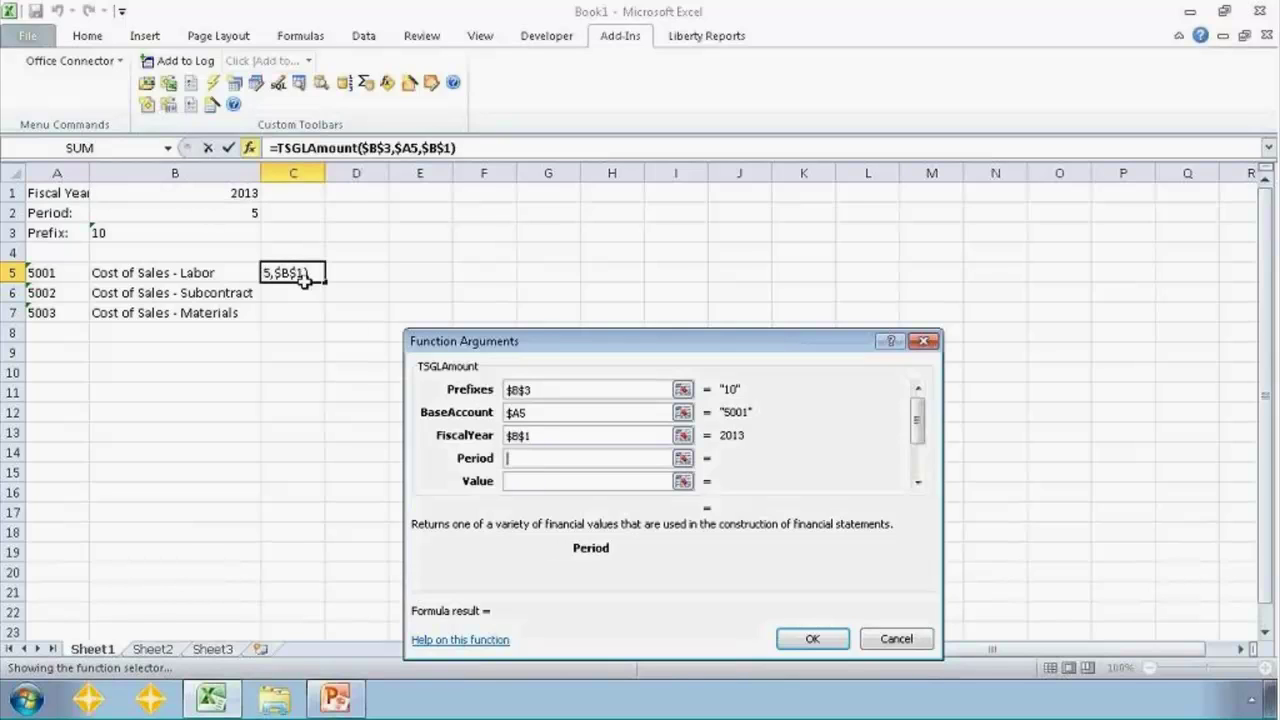
left_click(185, 213)
key("F4")
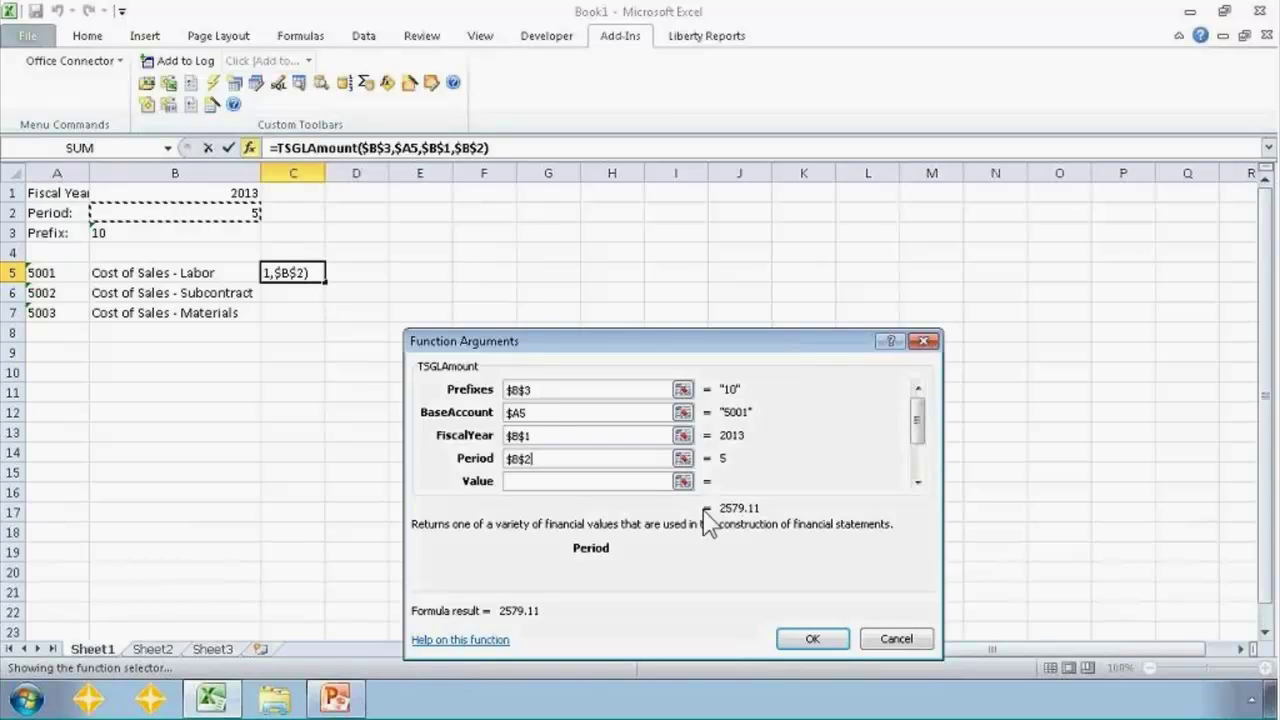
left_click(597, 481)
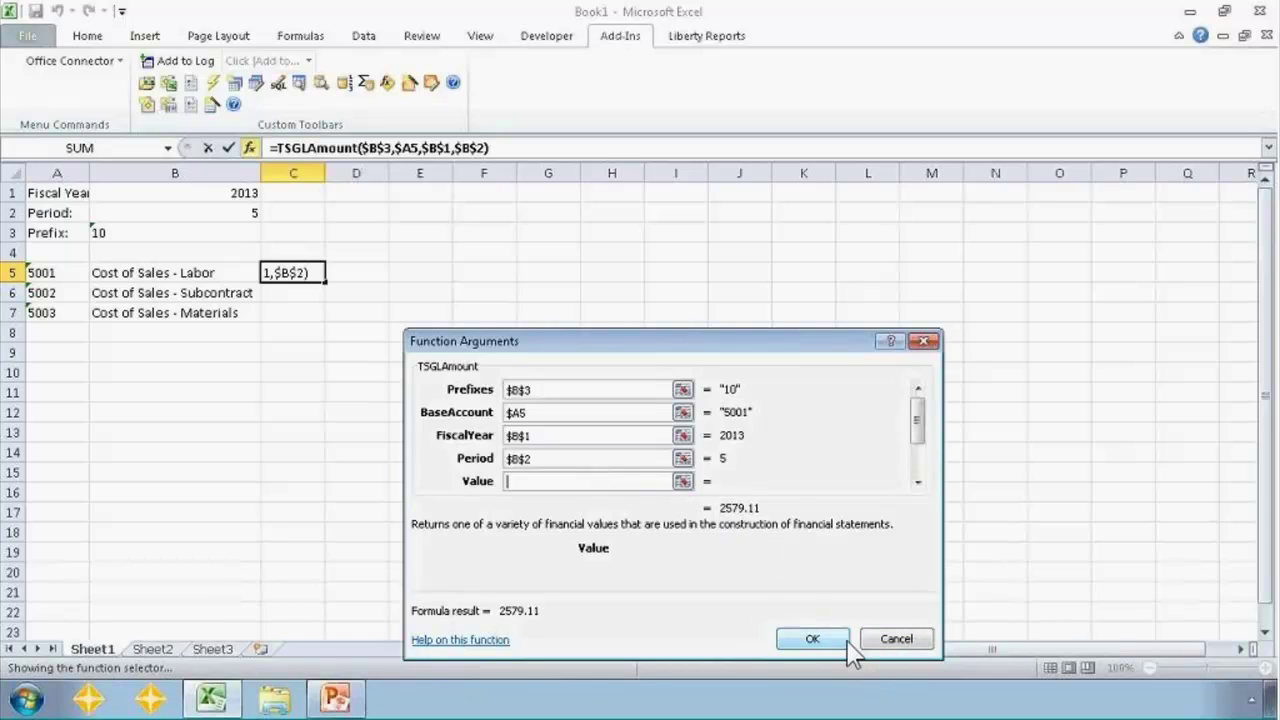
left_click(813, 640)
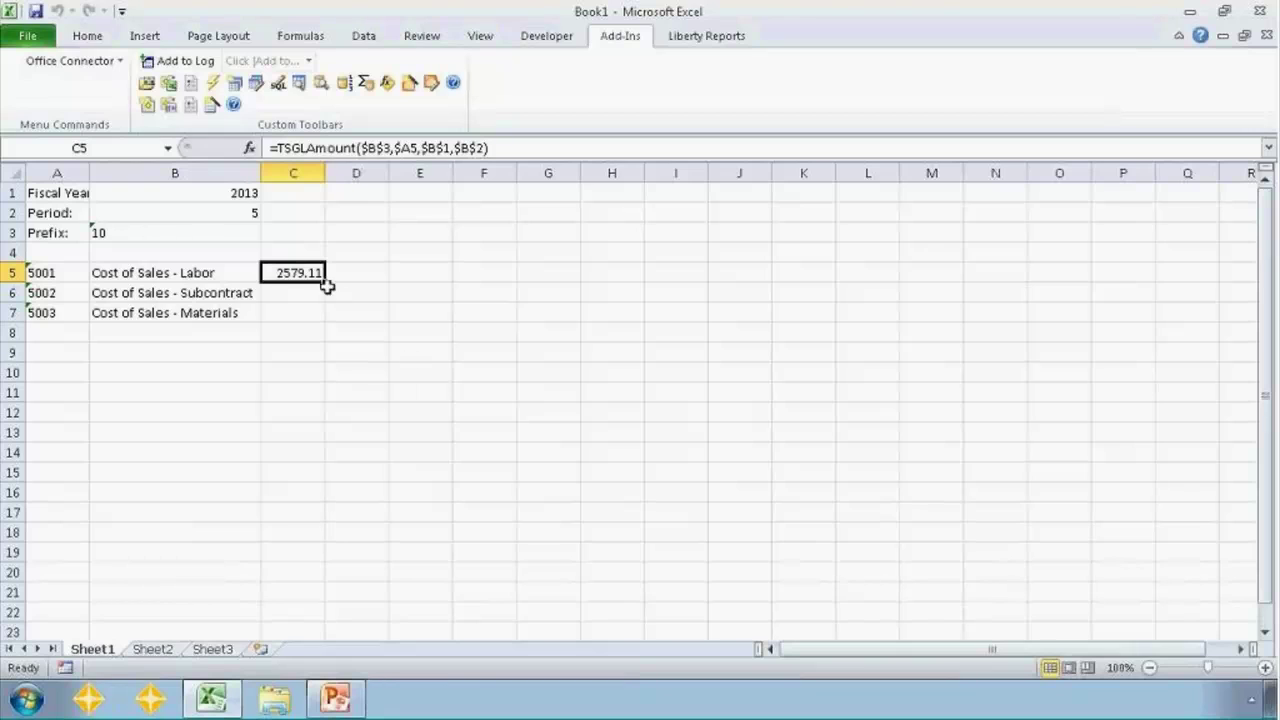
Copy the TSGLAmount formula down to C7 and test periods 4 and 3 in B2
left_click_drag(325, 283, 325, 316)
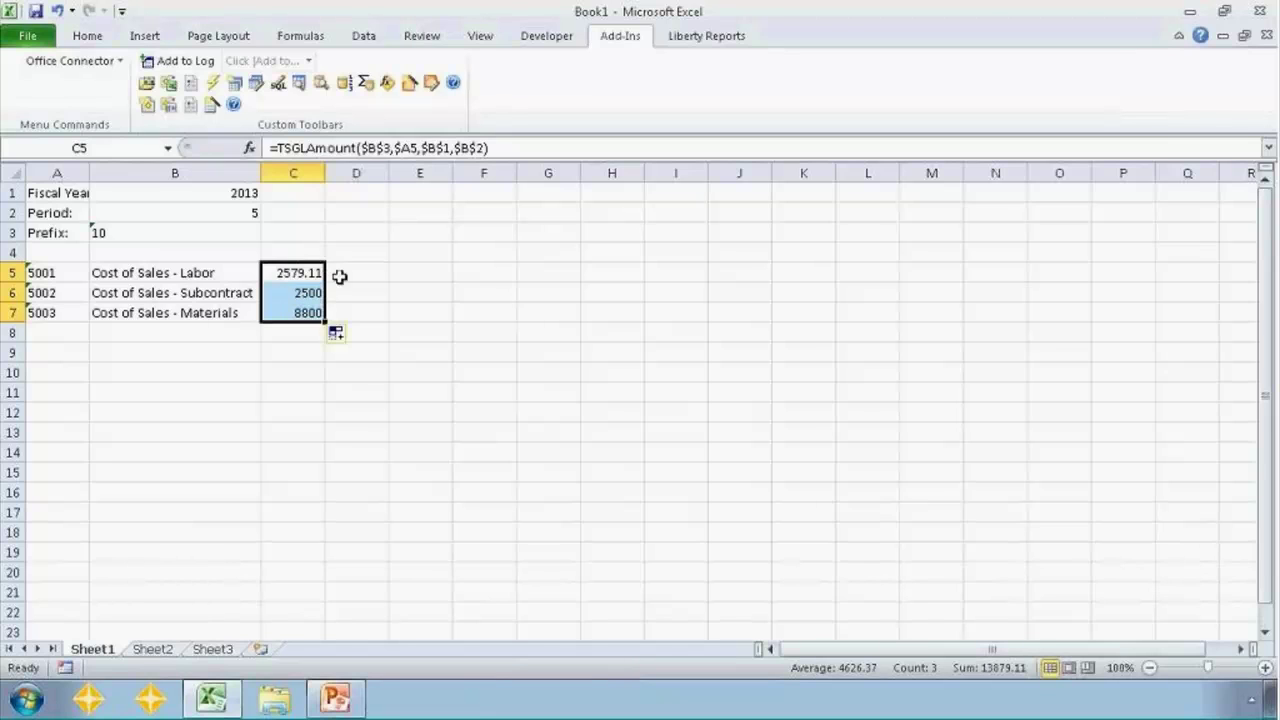
left_click(297, 272)
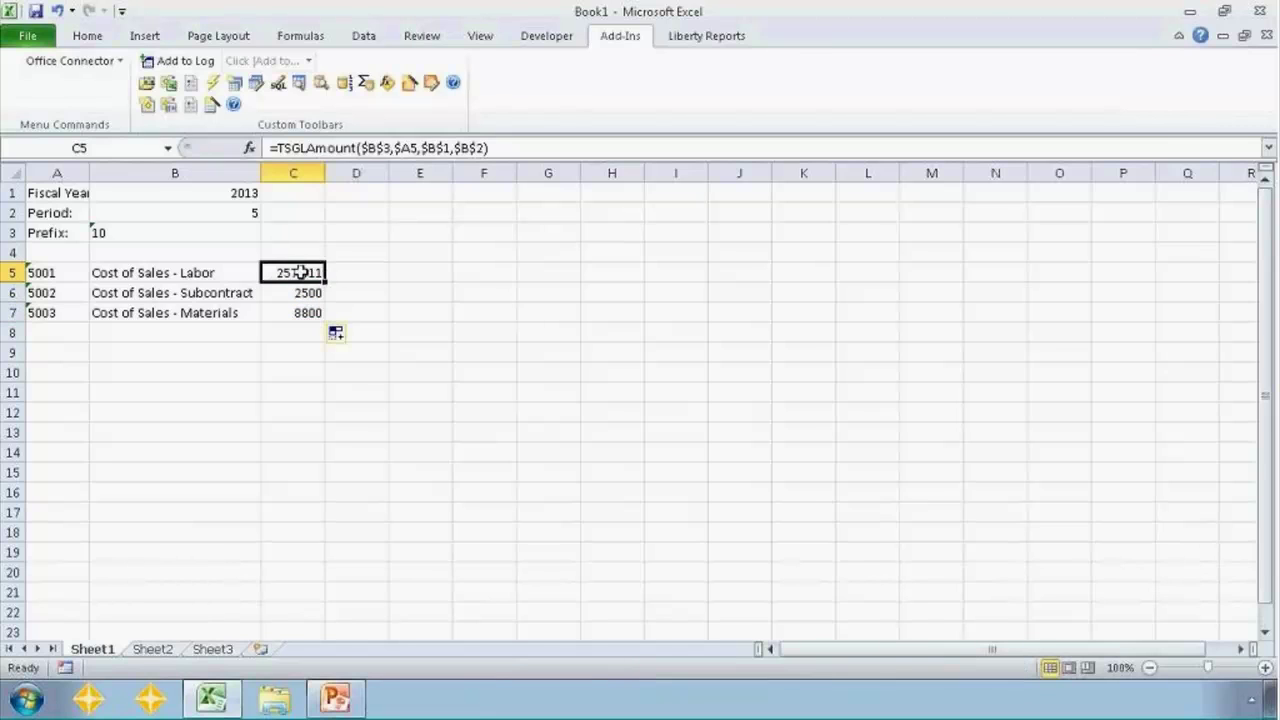
left_click(238, 213)
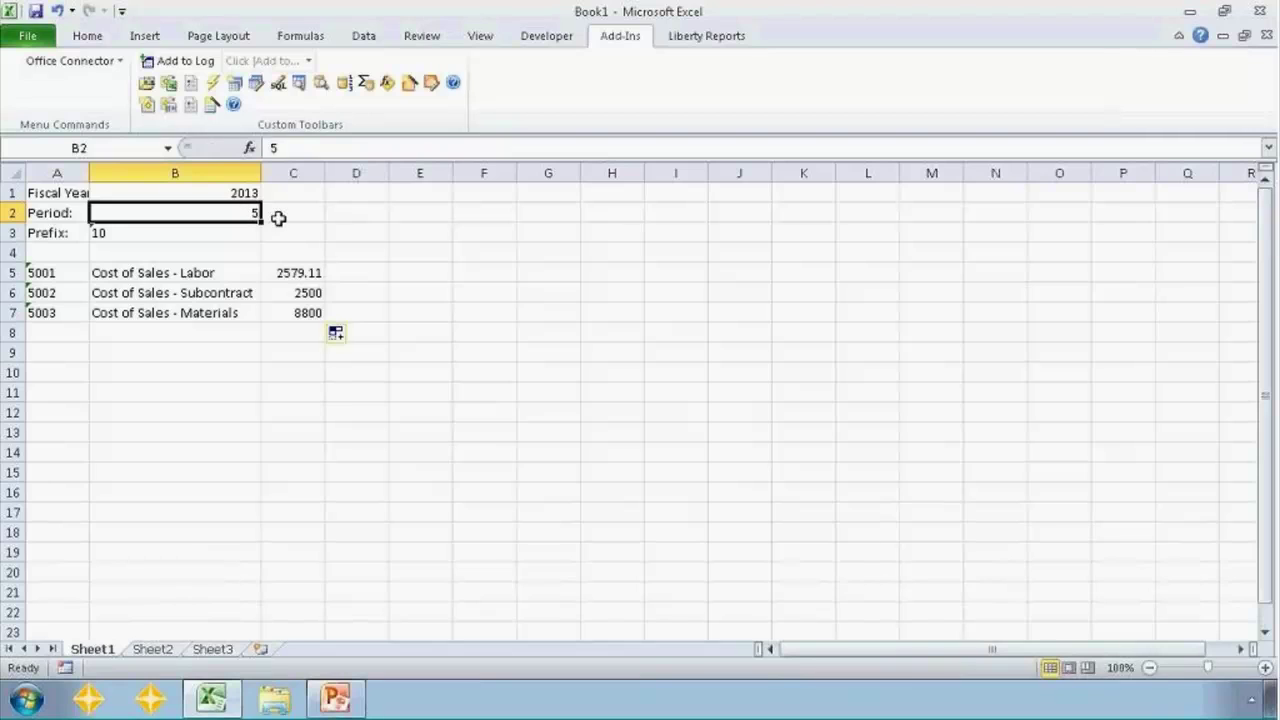
type("4")
key("Return")
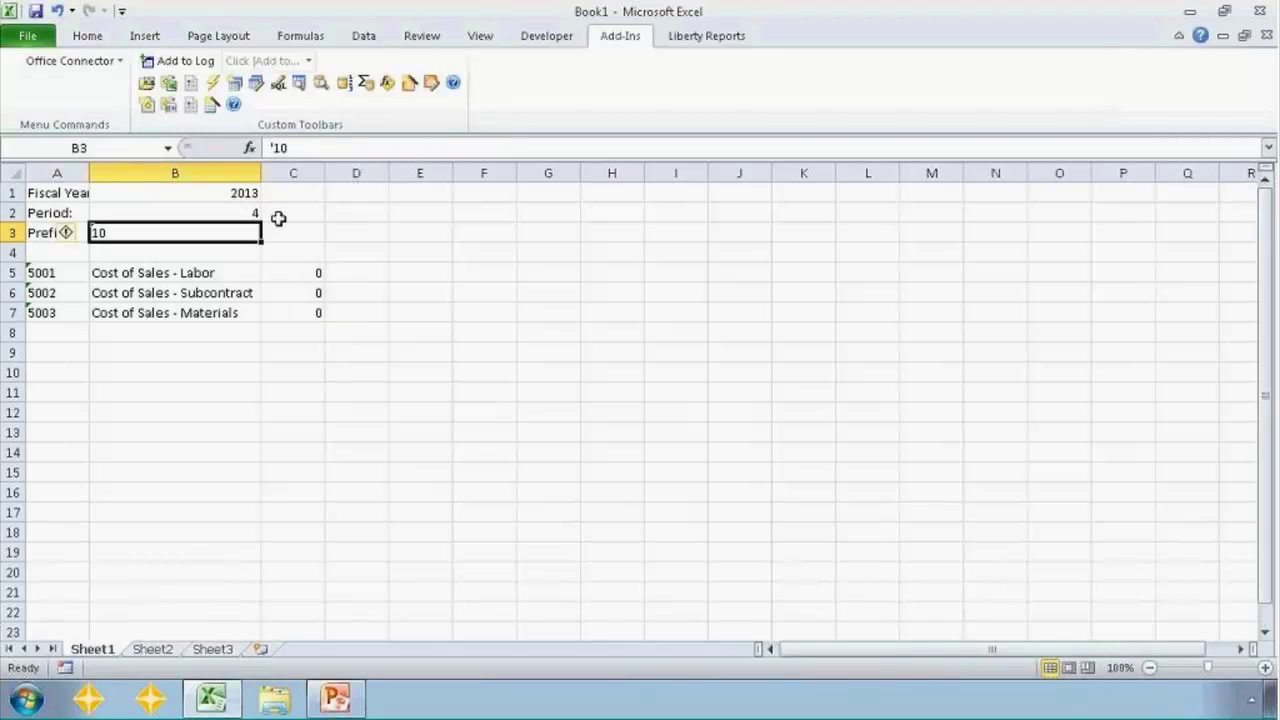
key("Up")
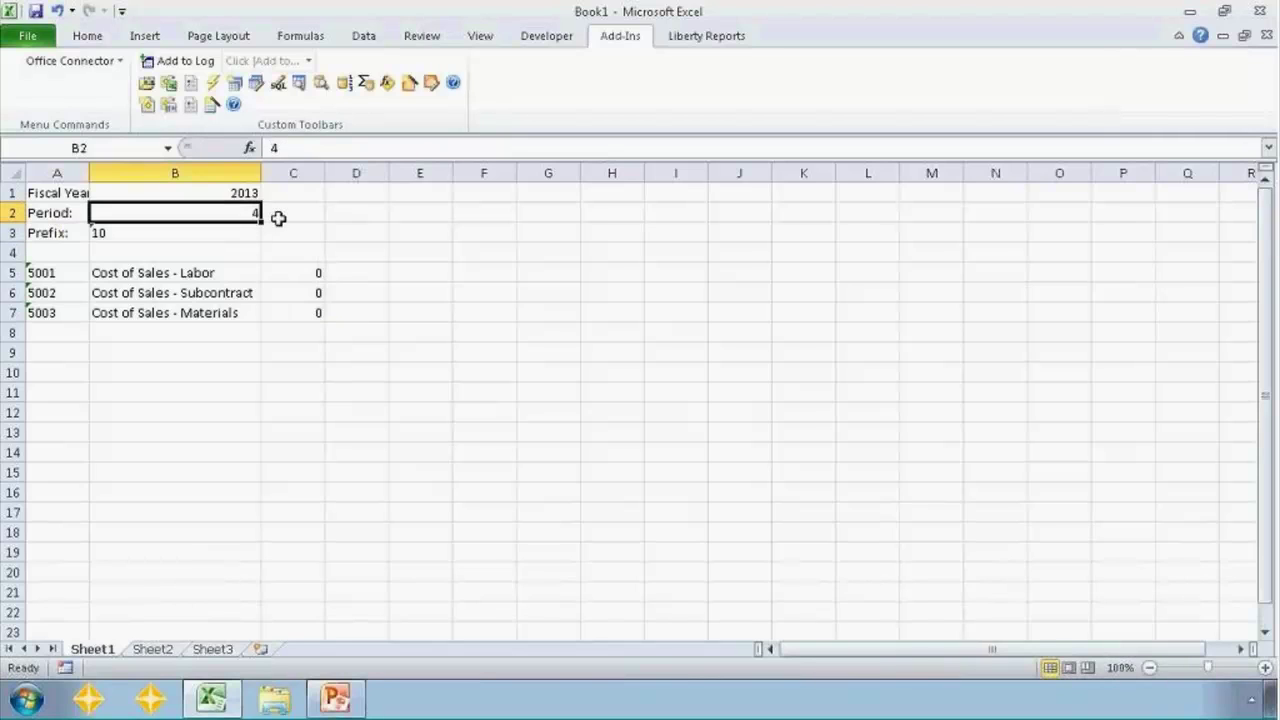
type("3")
key("Return")
key("Up")
key("Up")
Clear the prefix in B3 and re-enter period 4, then 5, in B2 to recalculate
key("Down")
key("Return")
key("Delete")
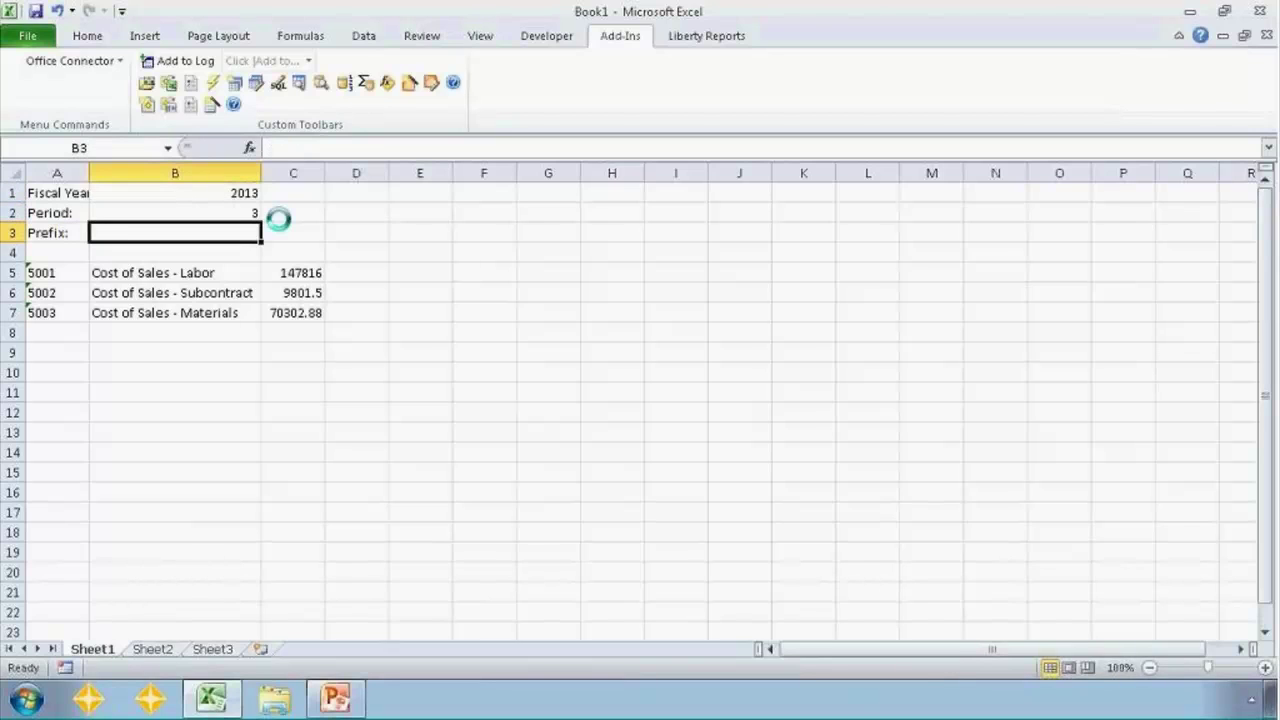
key("Up")
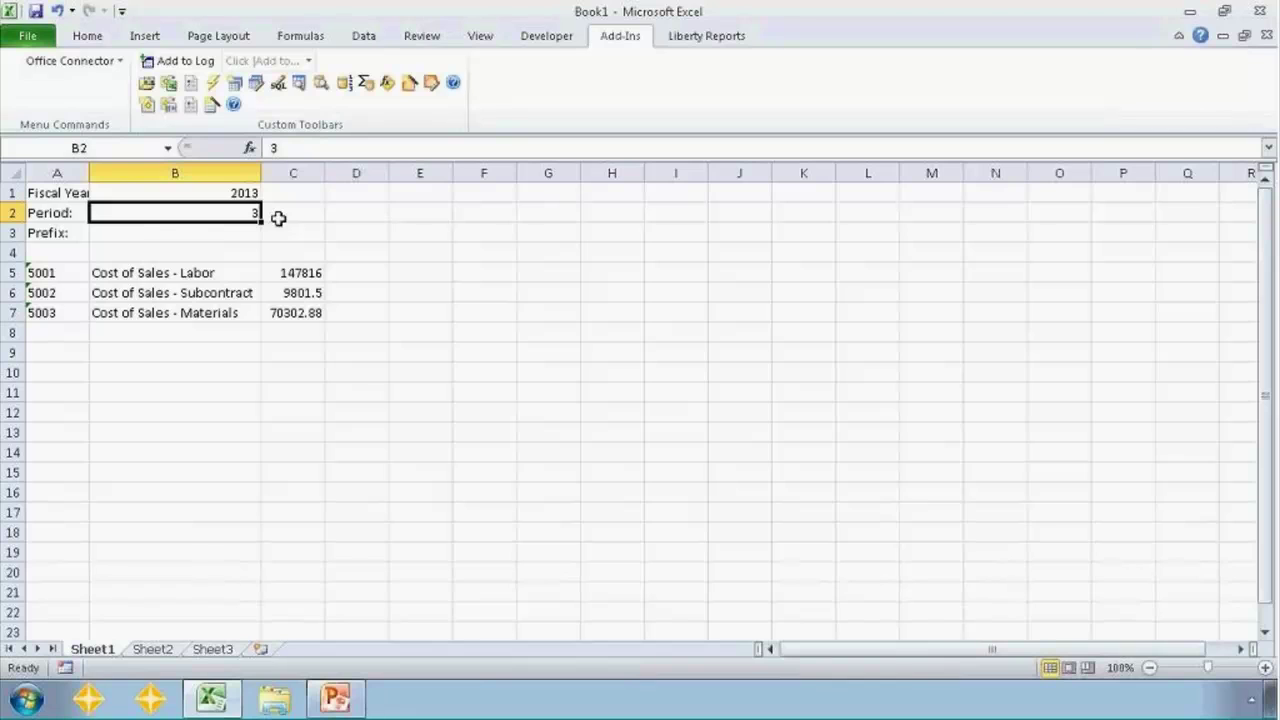
key("F2")
key("BackSpace")
type("4")
key("Return")
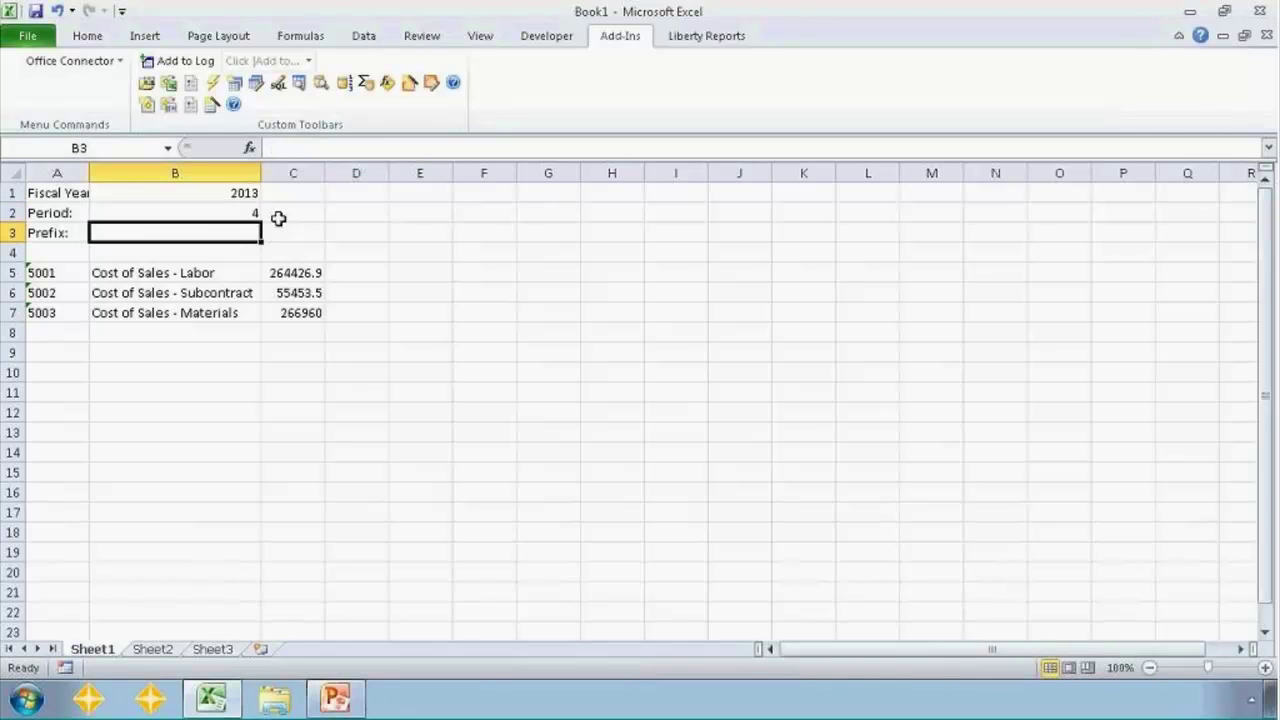
key("Up")
type("5")
key("Return")
key("Up")
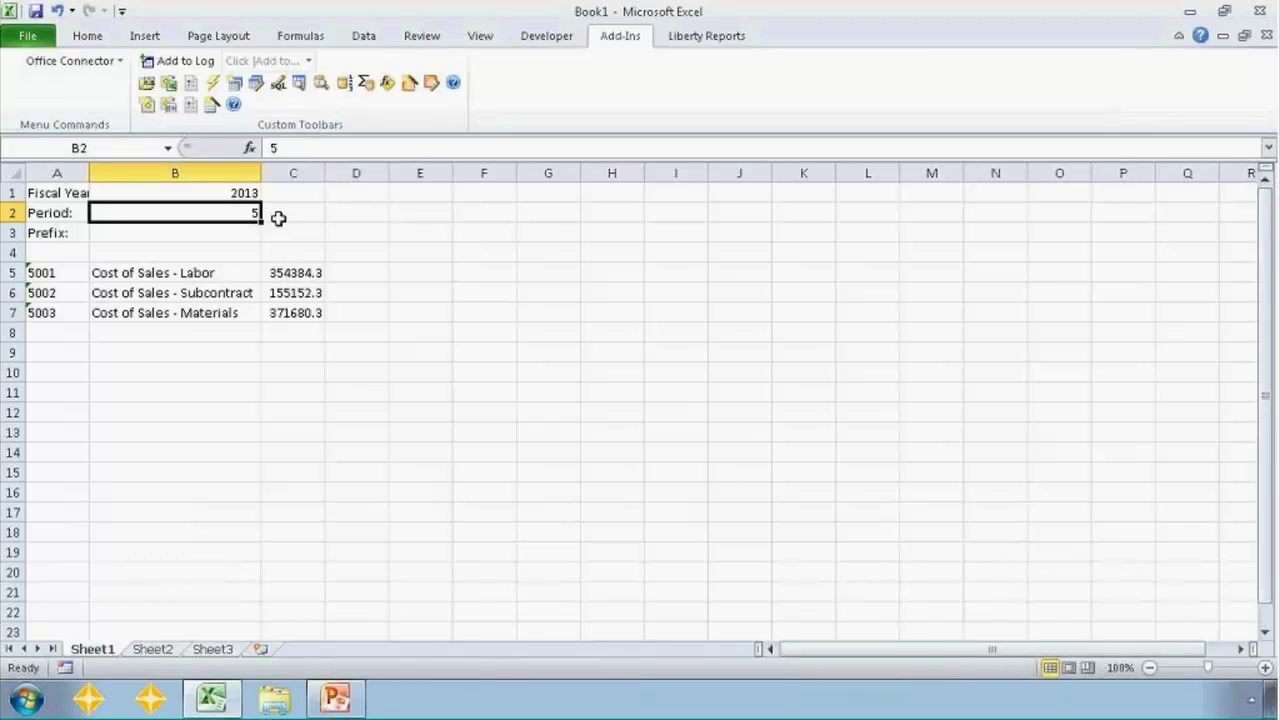
left_click(284, 271)
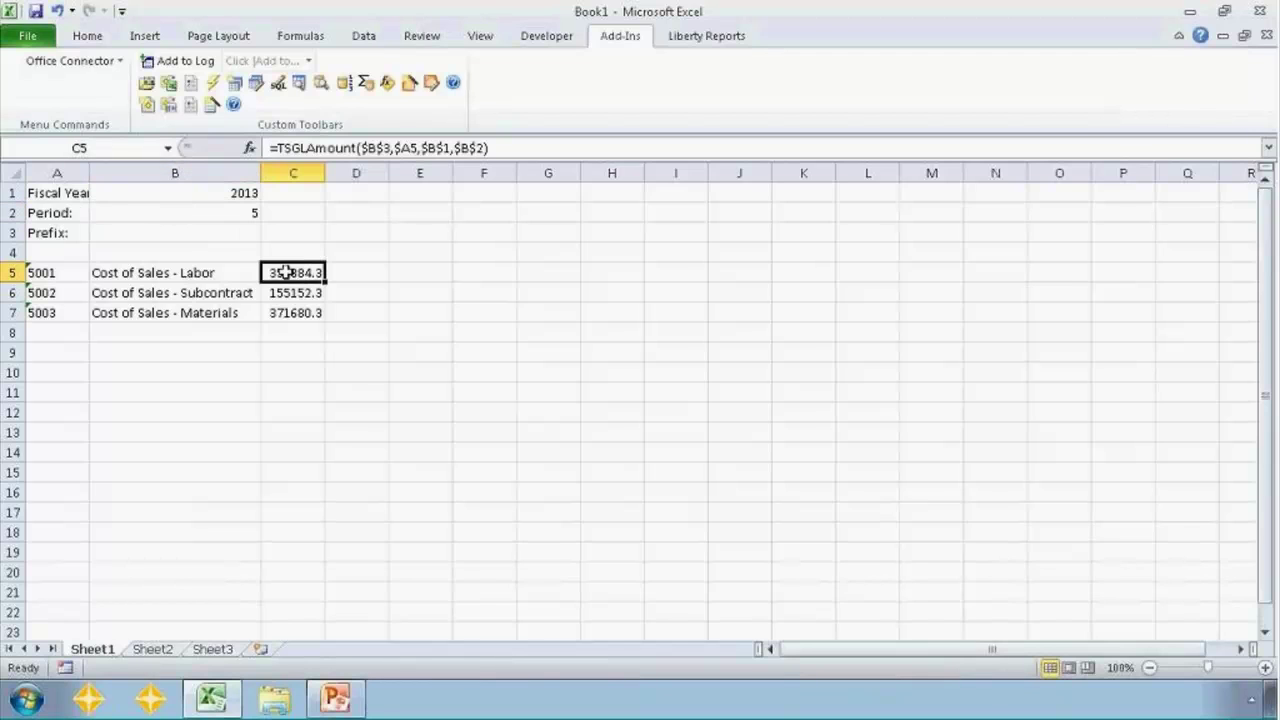